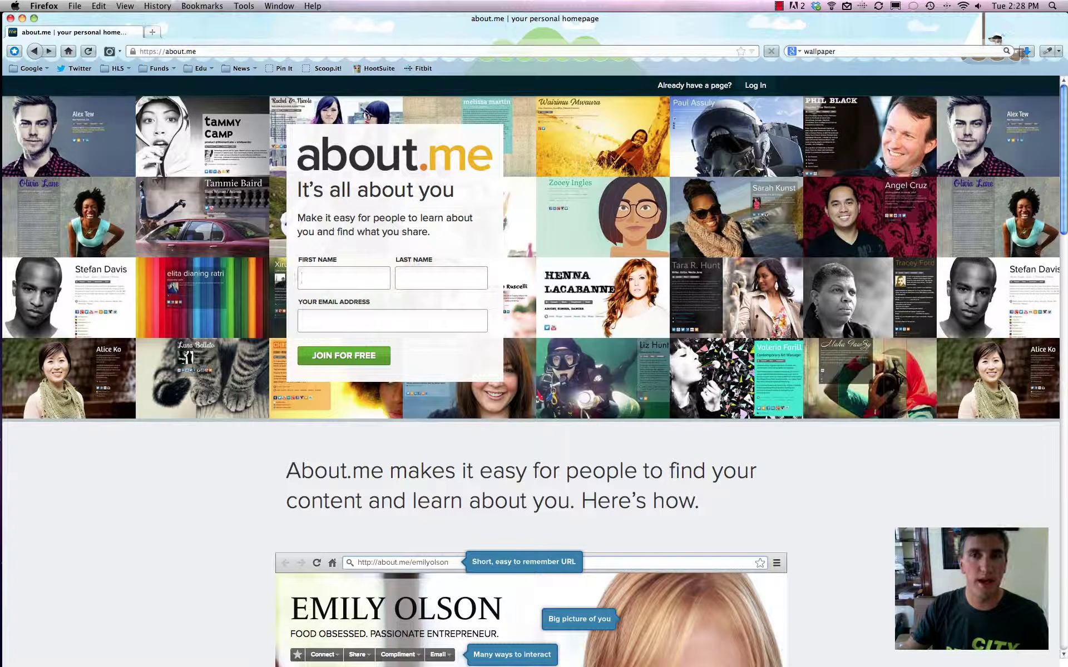
Go to the about.me web address and scroll down the landing page.
click(169, 49)
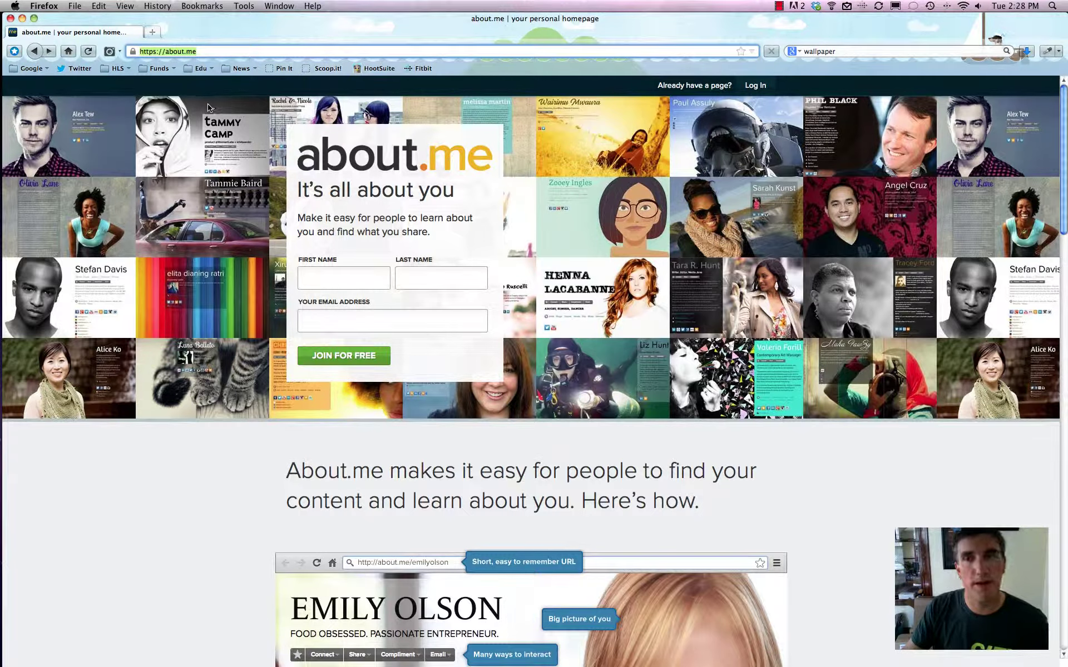
click(534, 125)
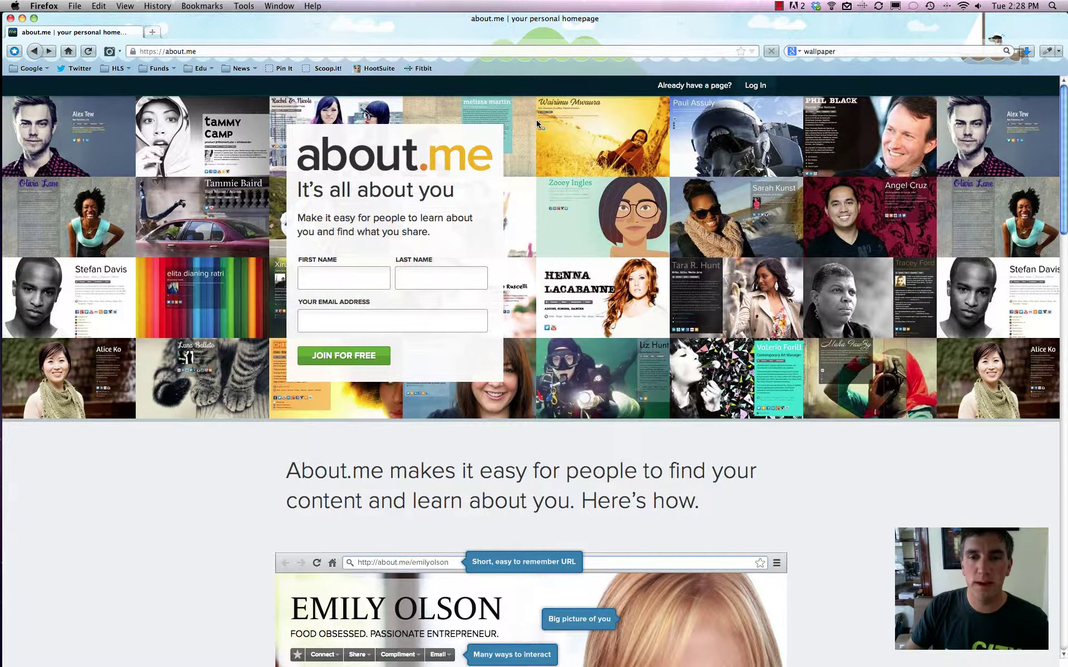
scroll(592, 126, down, 7)
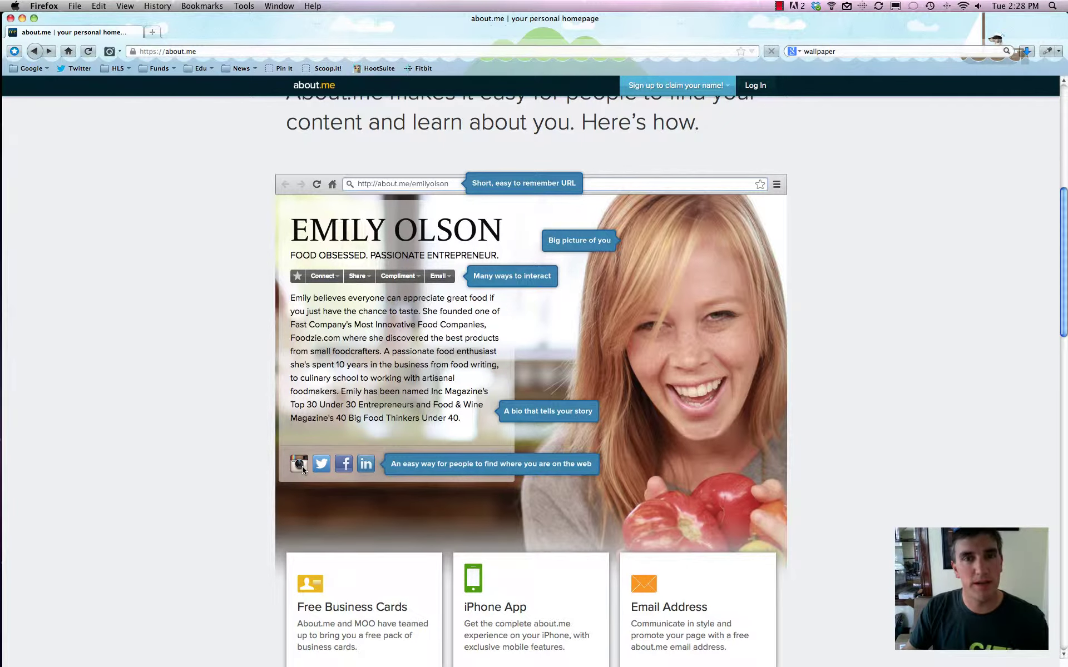
scroll(305, 462, down, 3)
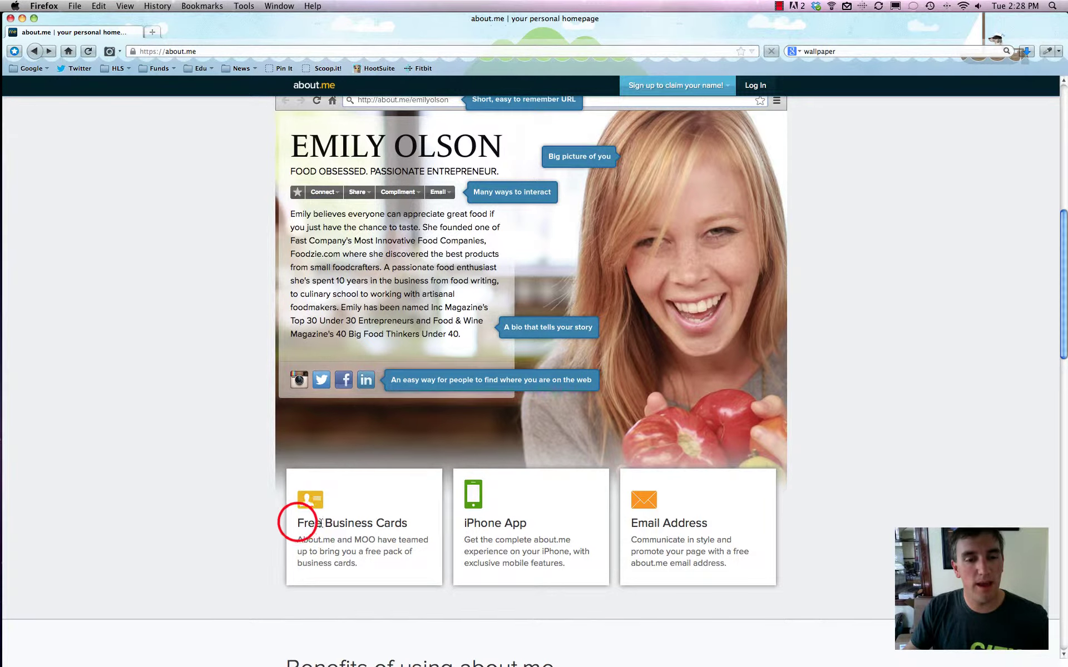
Highlight the Free Business Cards and Email Address headings on the landing page.
drag(298, 522, 417, 522)
click(417, 521)
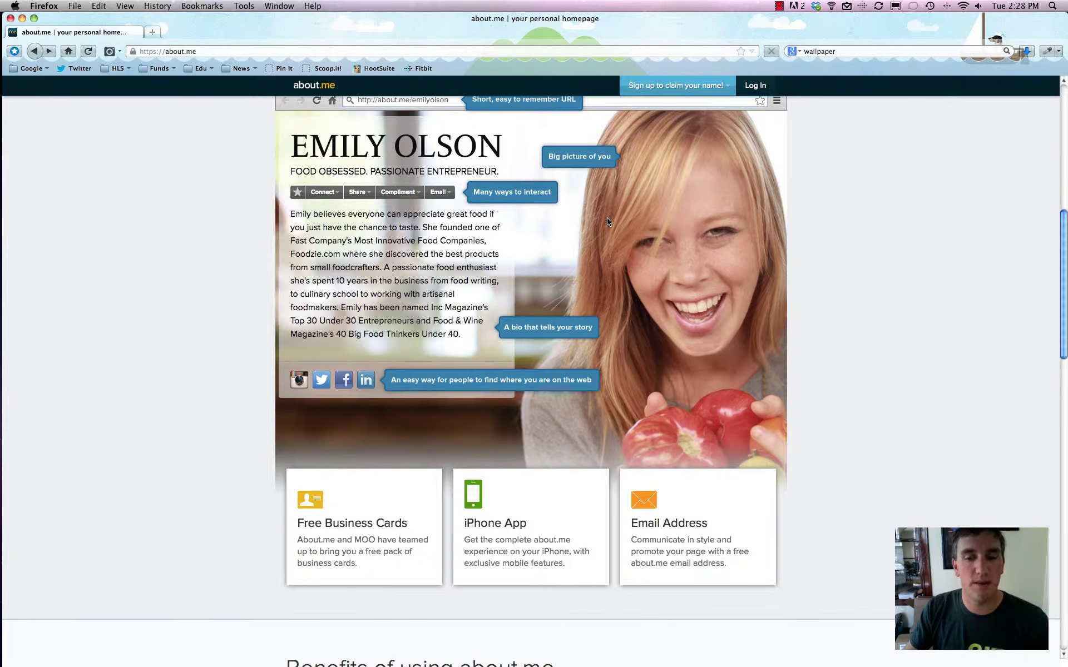
drag(638, 522, 731, 526)
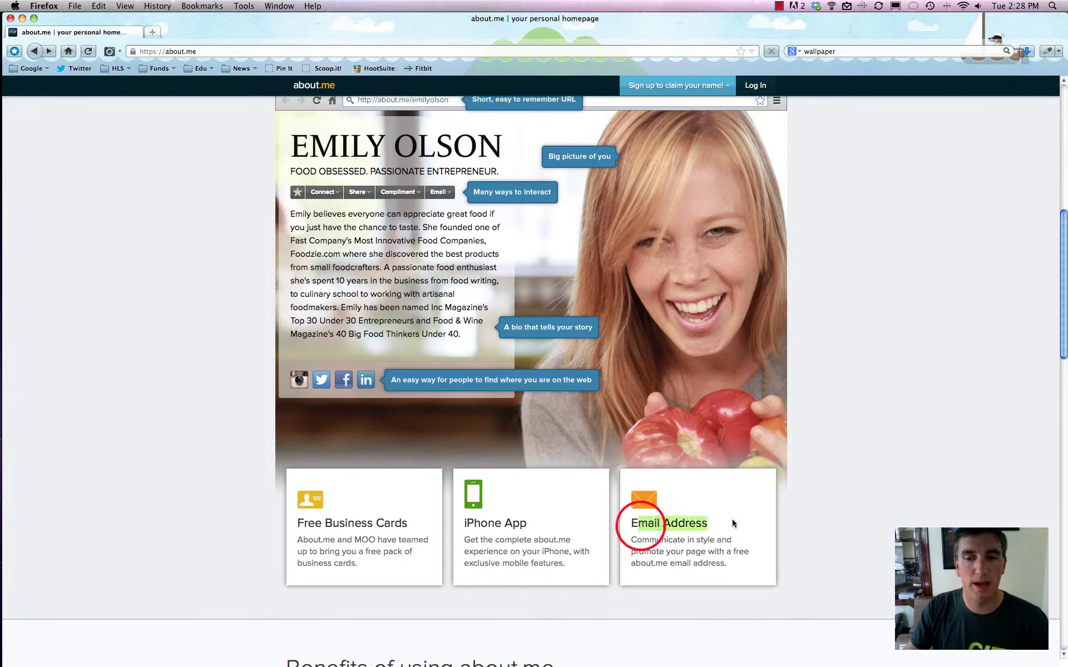
scroll(712, 498, down, 5)
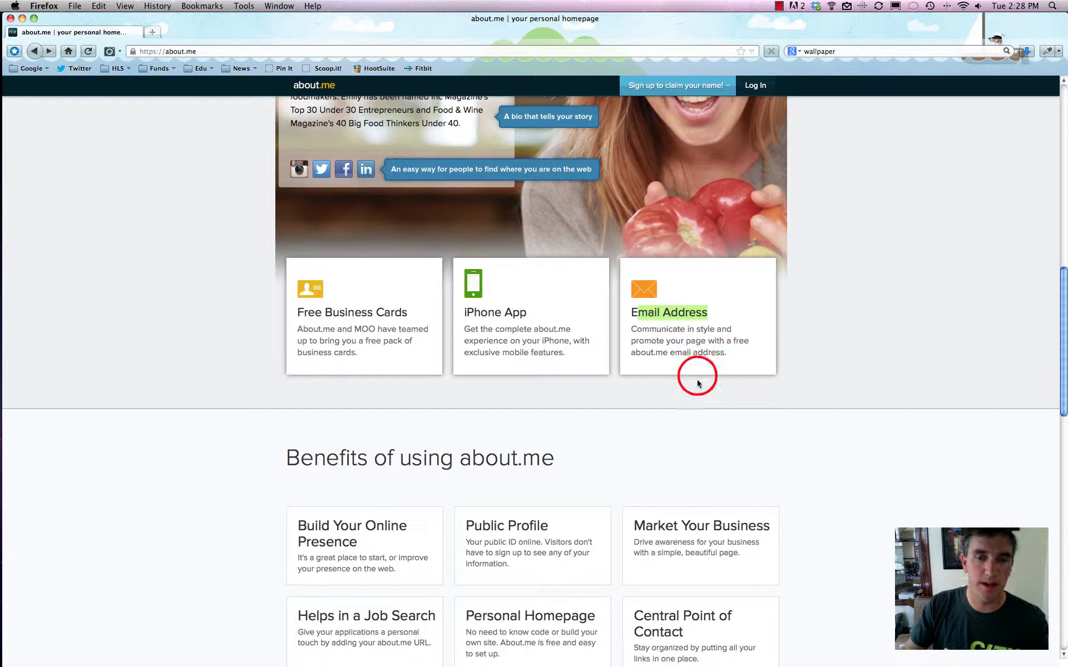
click(696, 380)
Scroll up and down the landing page to review it.
scroll(706, 367, down, 1)
scroll(708, 369, down, 5)
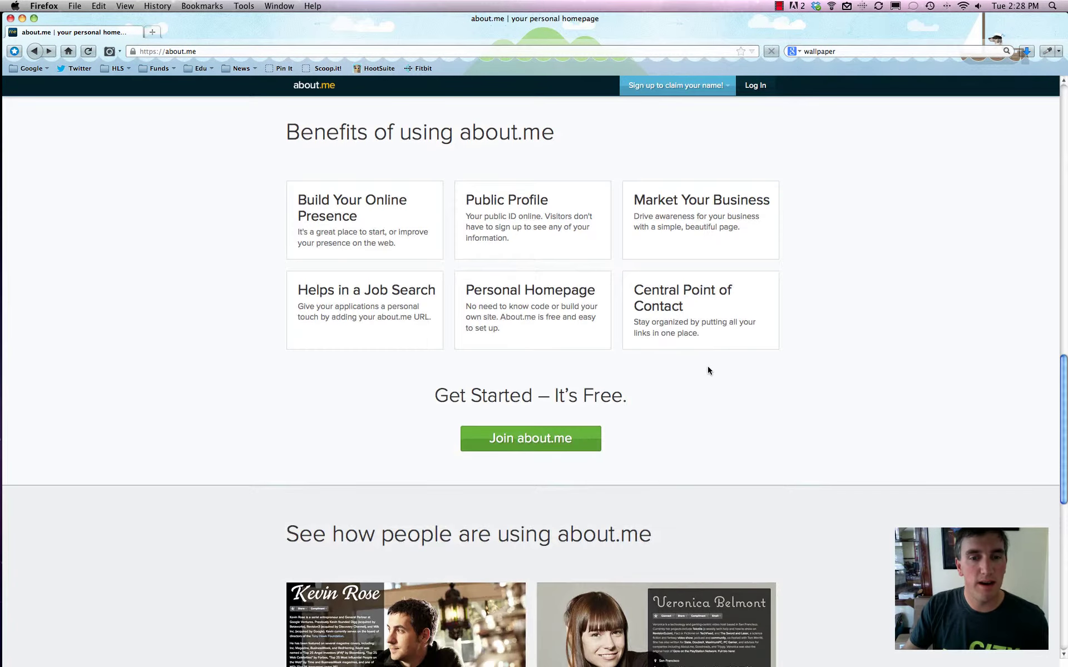
scroll(709, 367, up, 1)
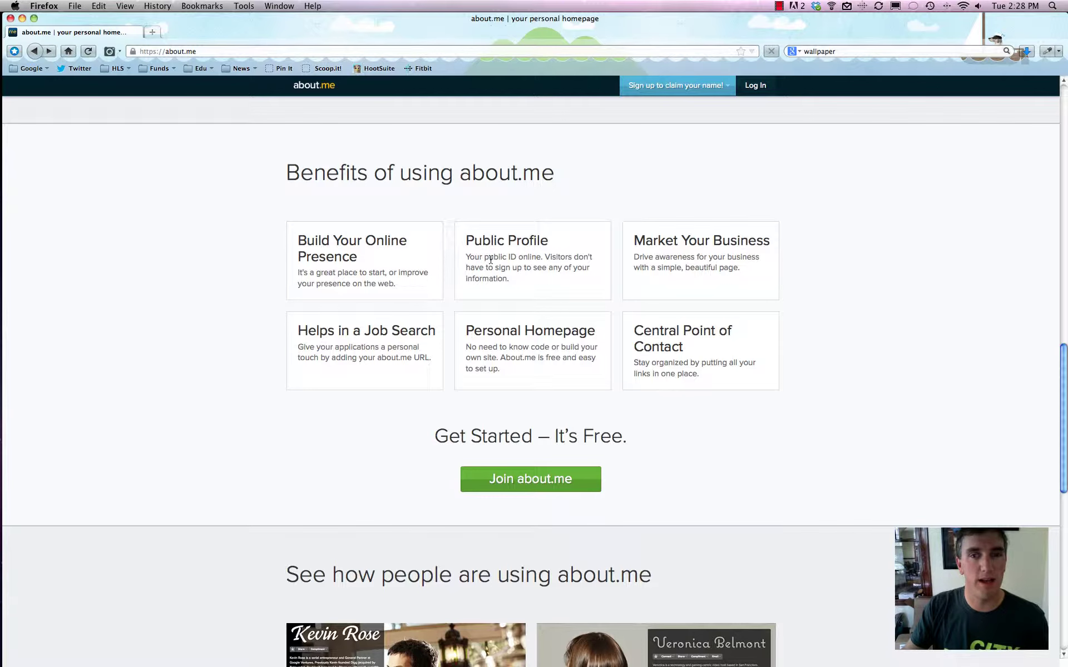
scroll(498, 257, down, 2)
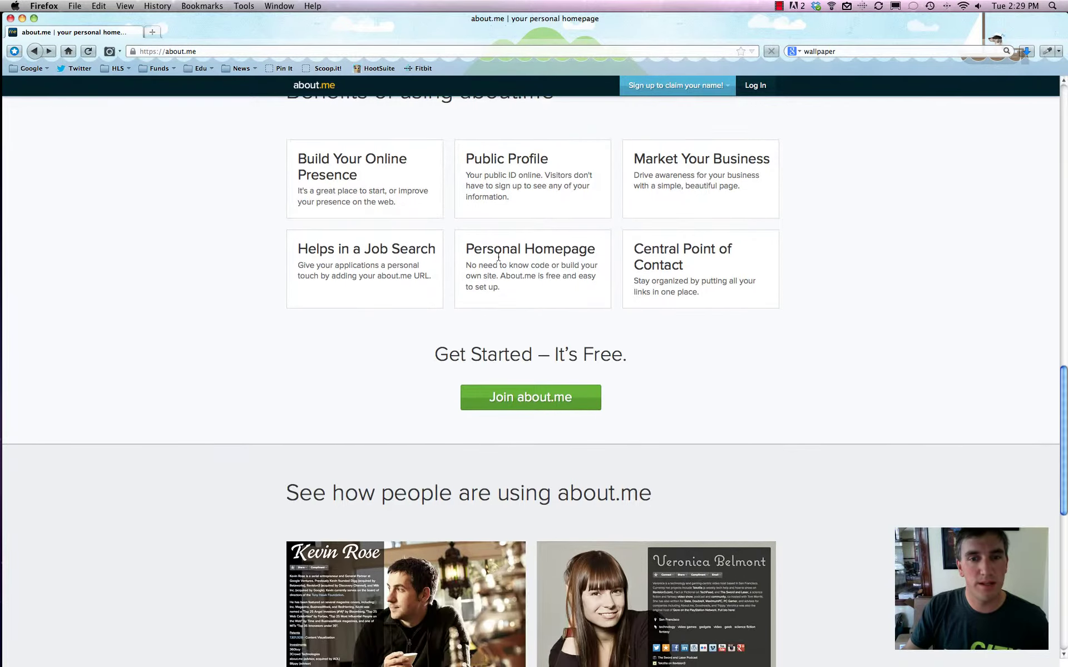
scroll(498, 258, down, 2)
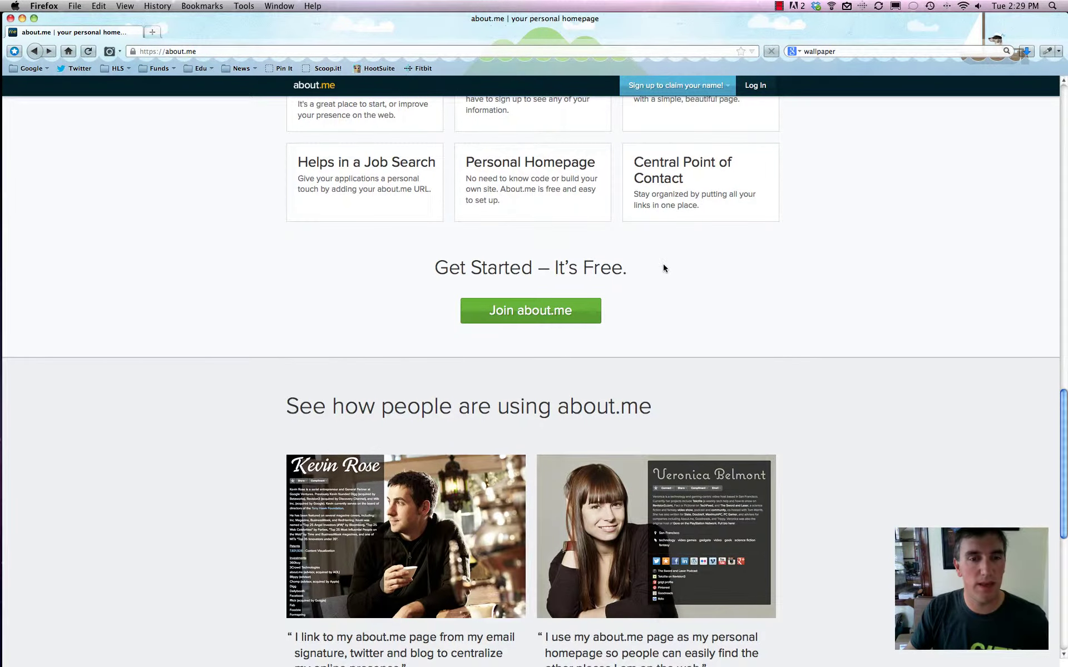
scroll(684, 259, up, 2)
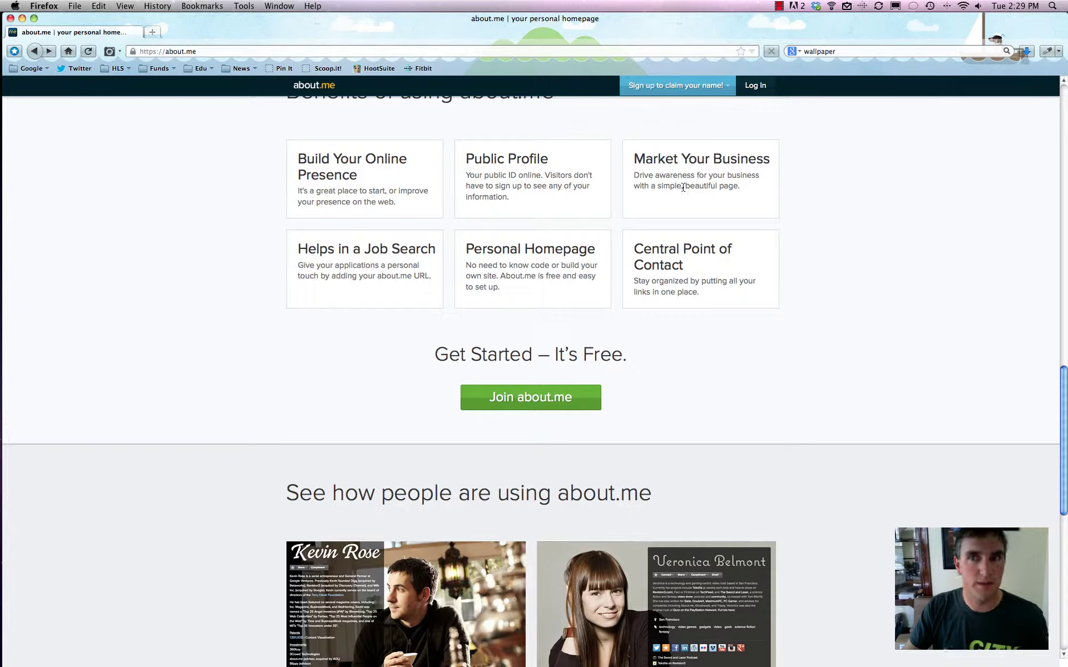
scroll(685, 187, down, 4)
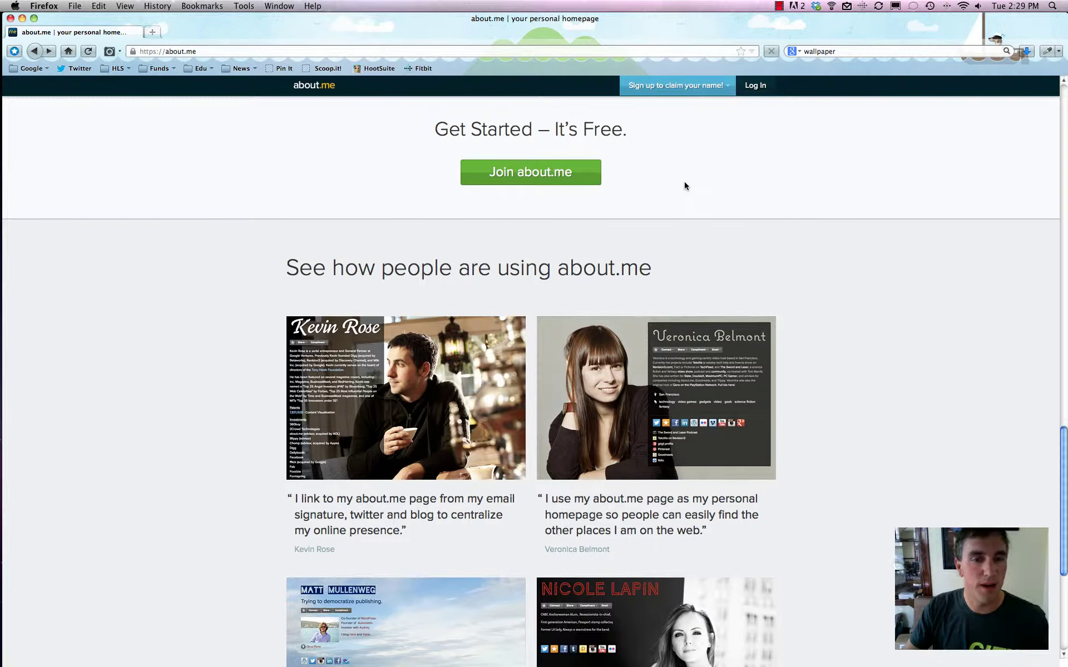
scroll(686, 187, down, 2)
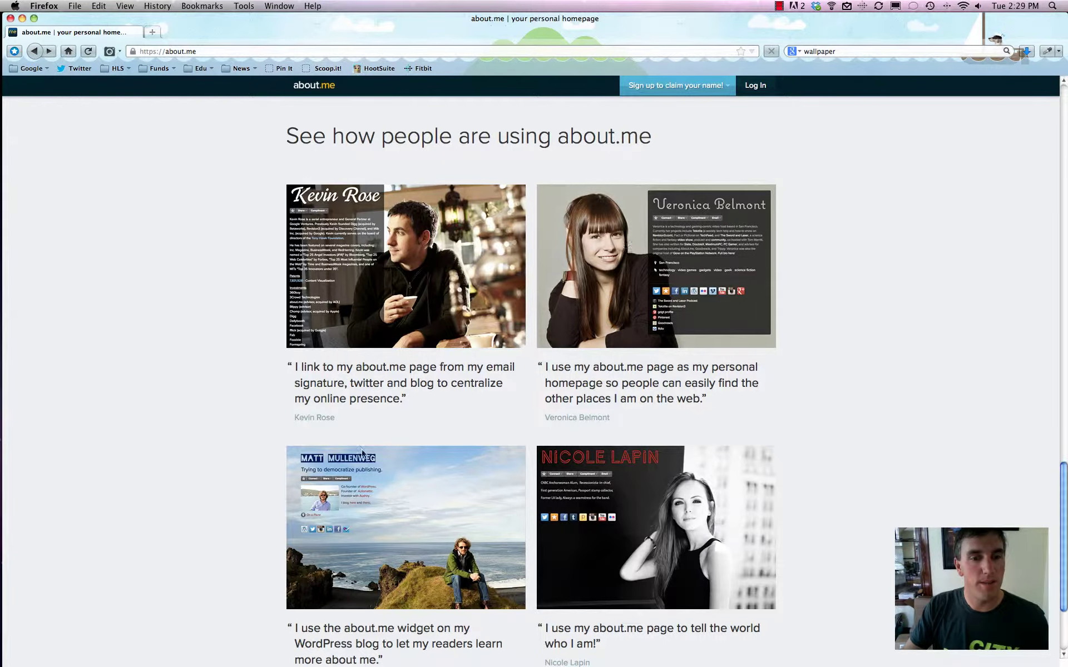
scroll(263, 445, down, 2)
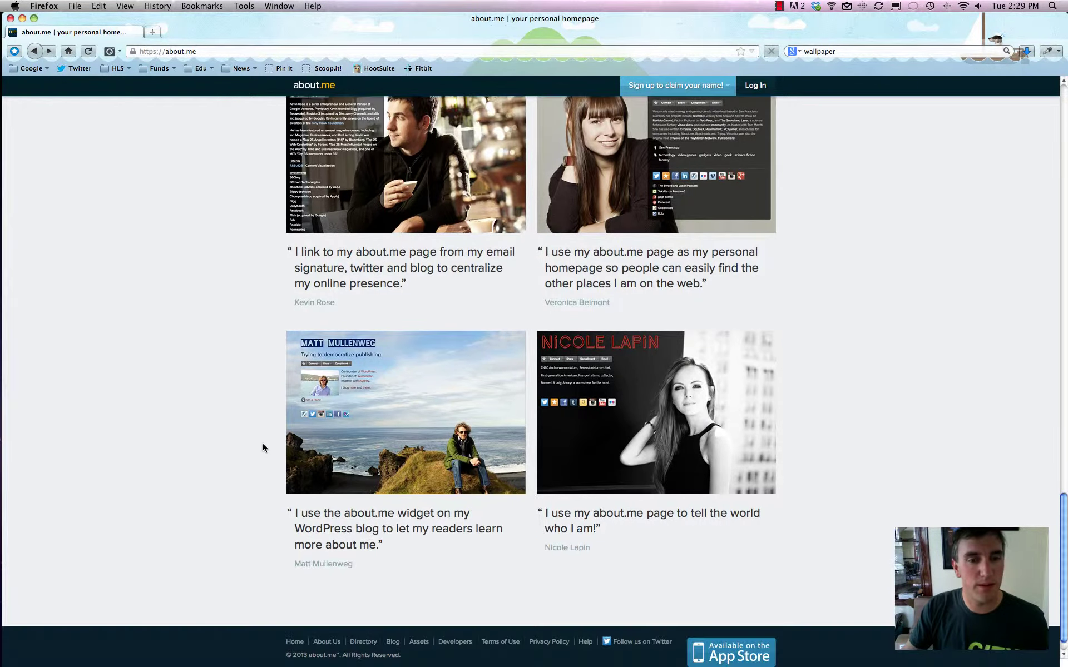
scroll(263, 447, up, 2)
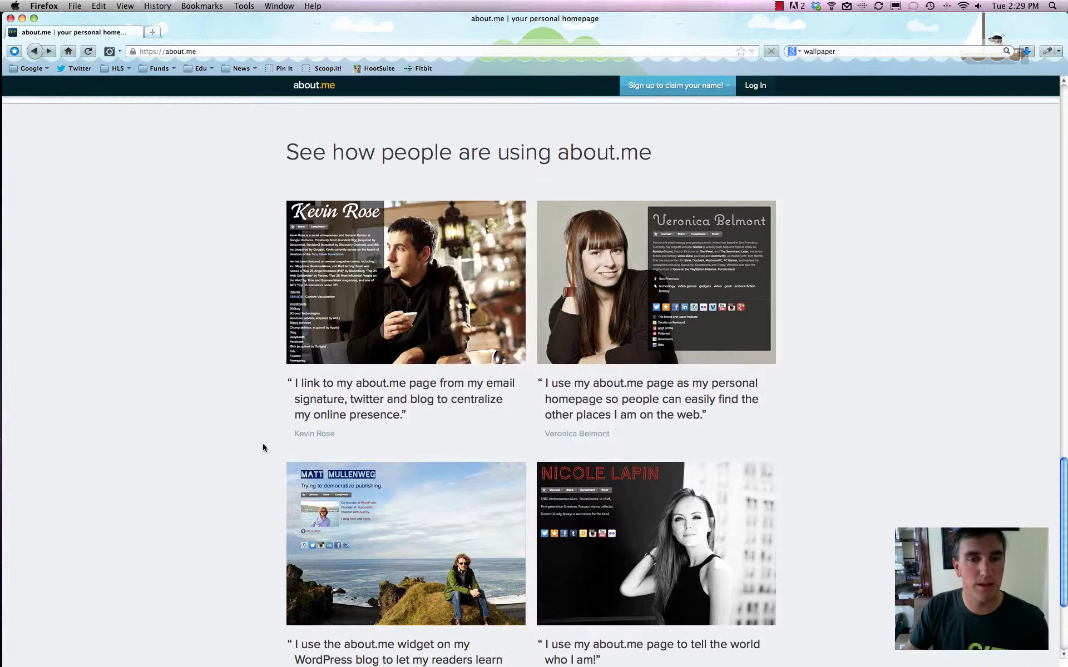
scroll(263, 449, up, 1)
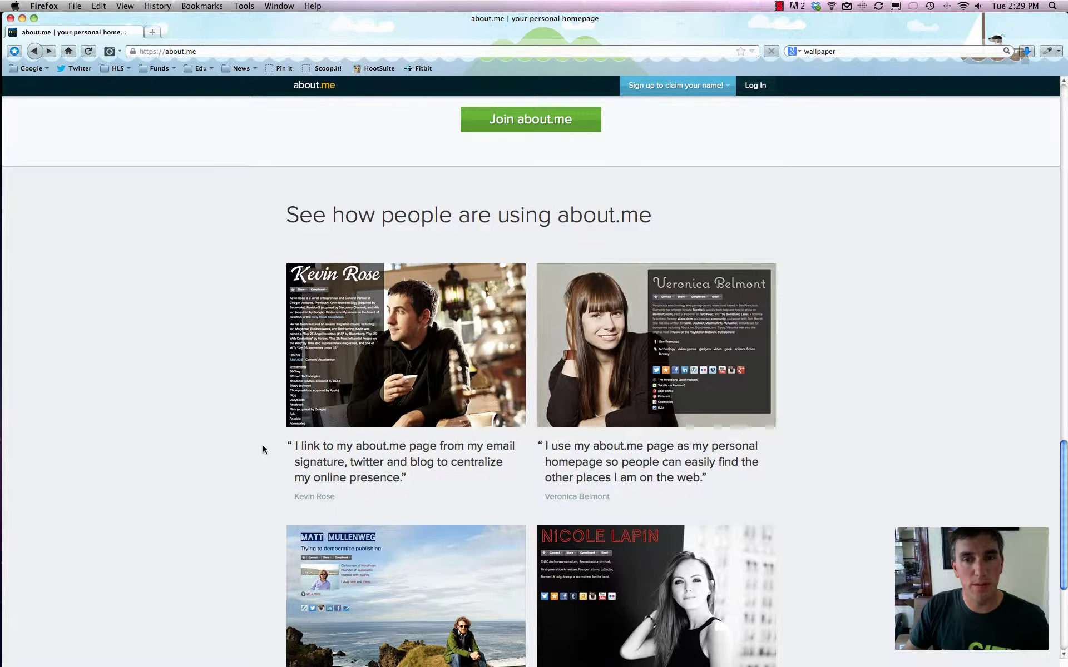
scroll(262, 446, up, 3)
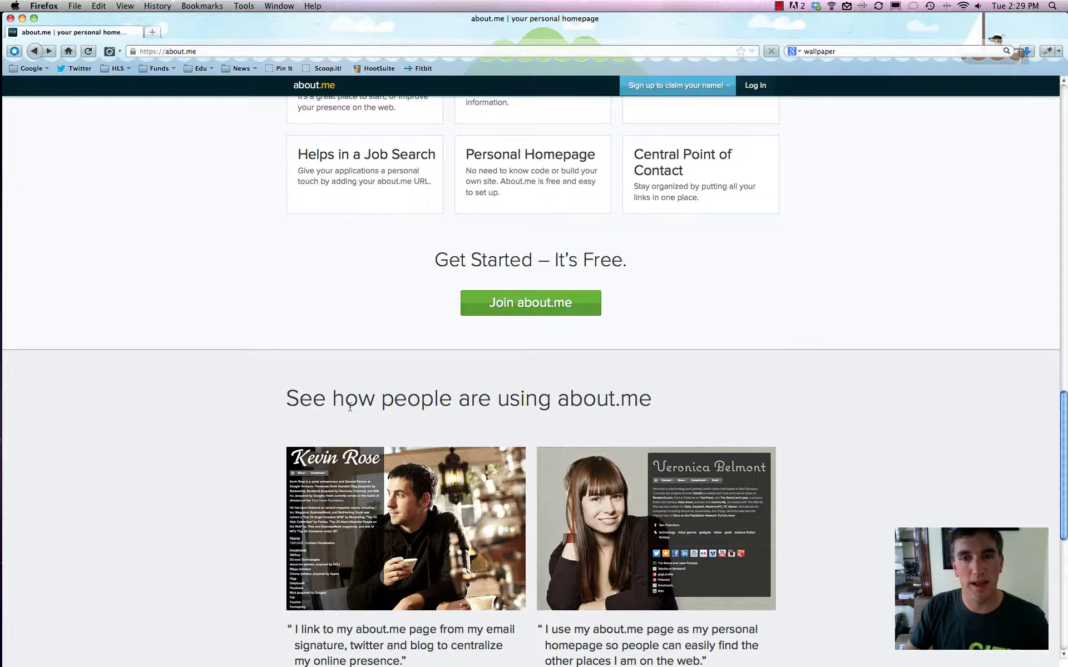
scroll(347, 405, up, 10)
Fill the sign-up form with the user's name and saved email address, then submit it.
click(323, 280)
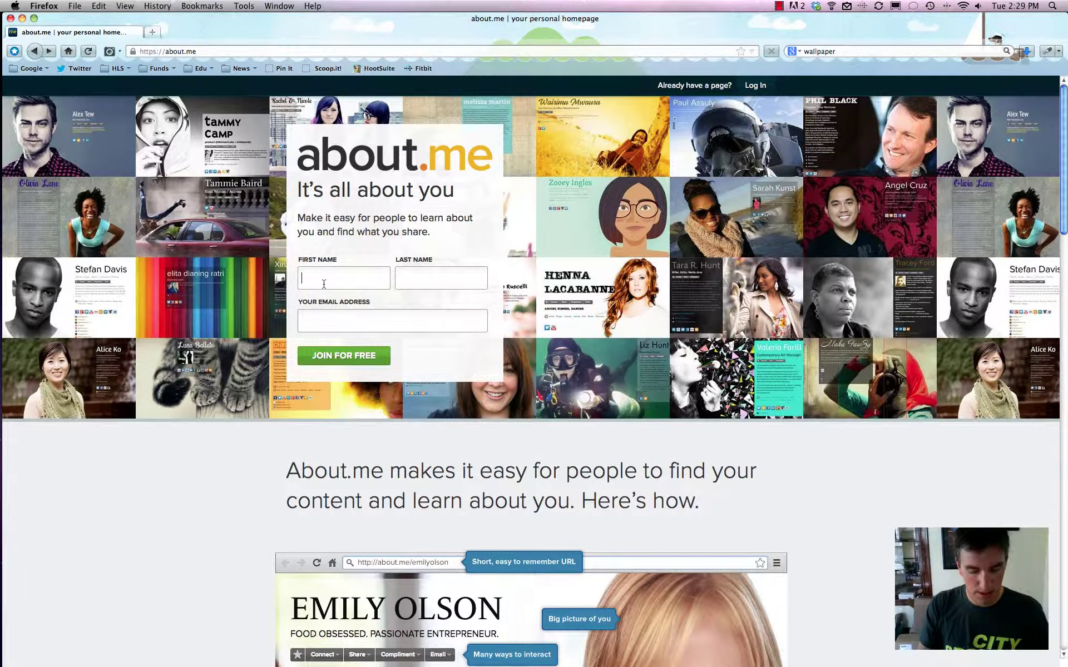
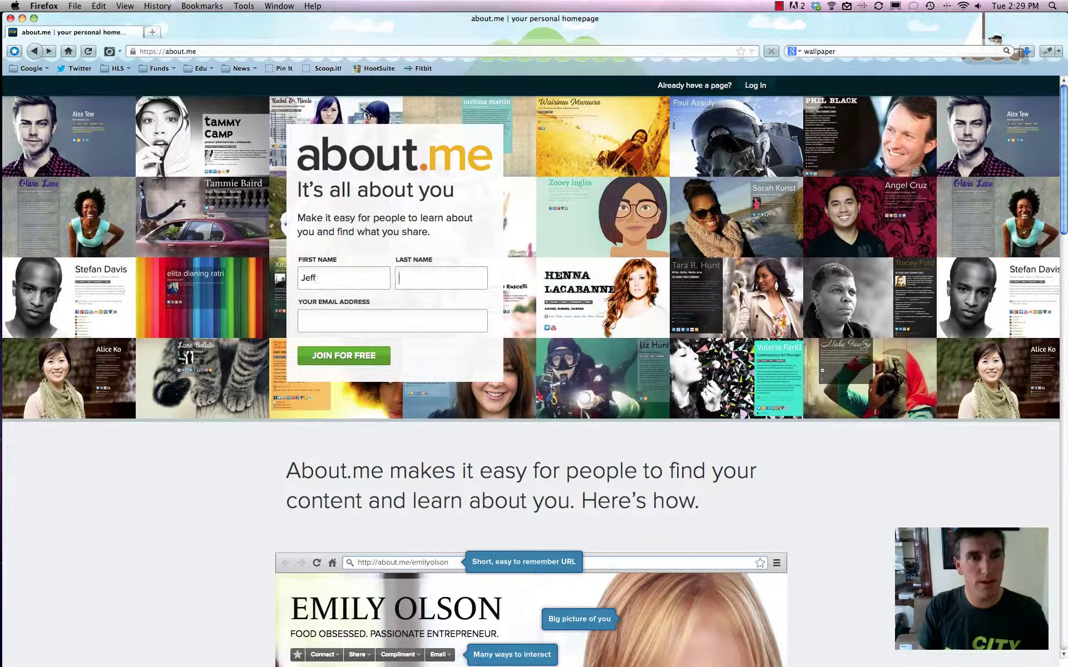
key(Tab)
text(modern)
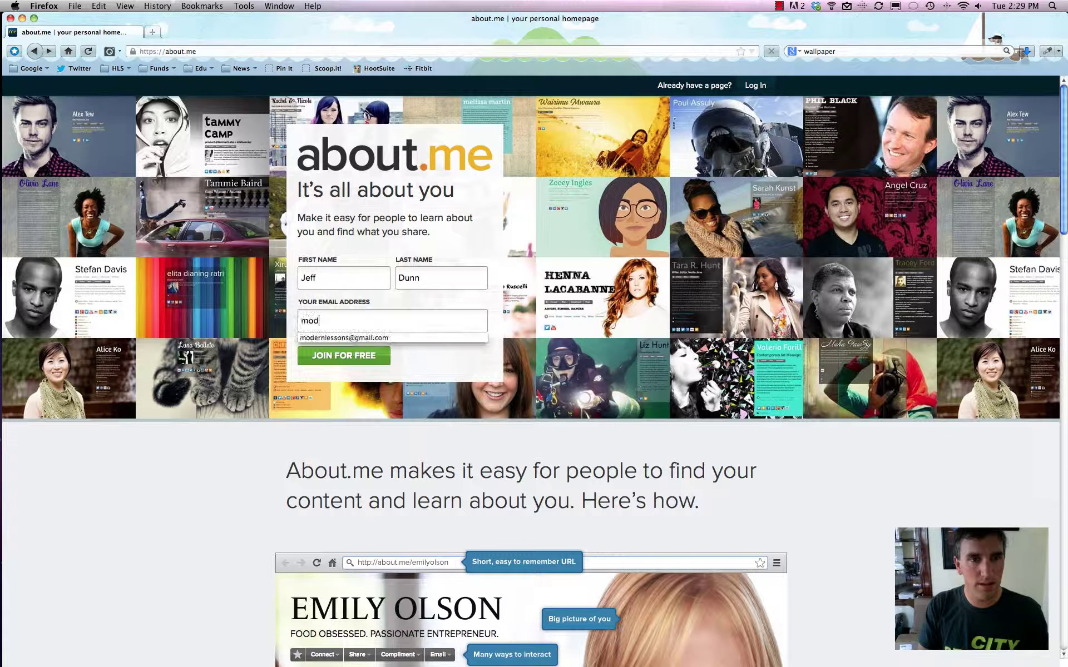
click(335, 337)
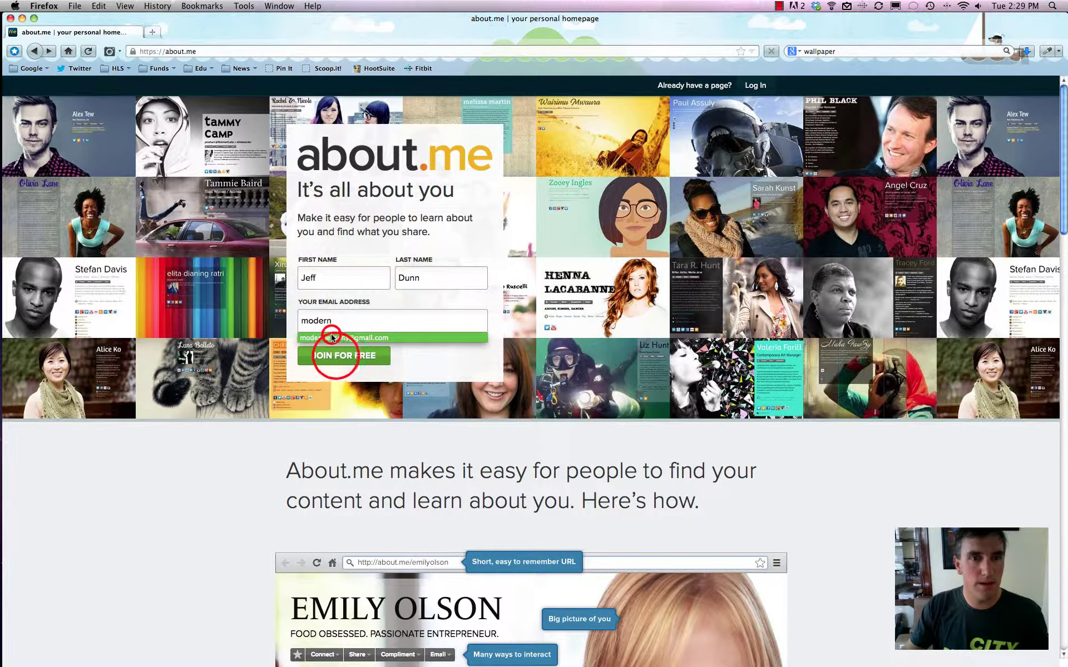
click(337, 358)
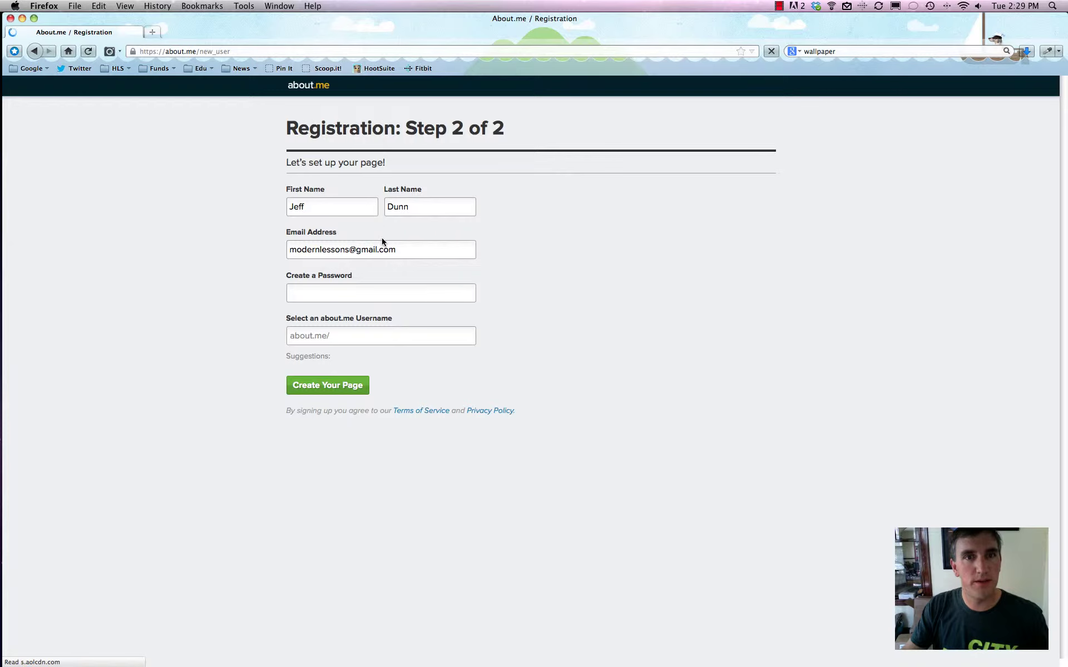
Enter an account password and a chosen username, then create the page.
click(326, 293)
text(••)
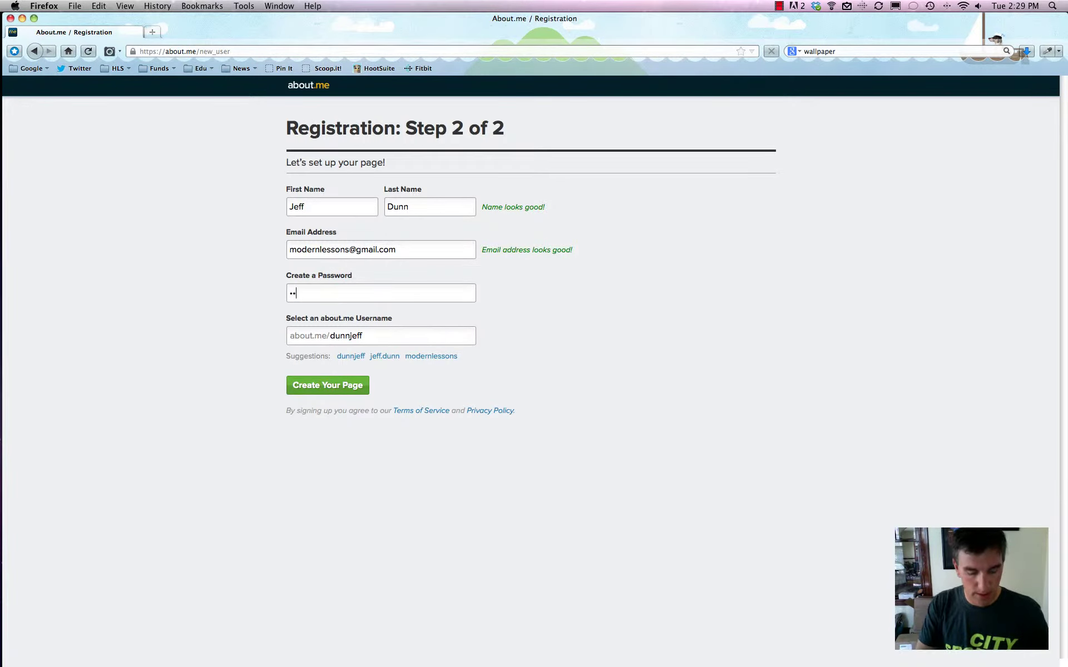
text(•••••)
key(Tab)
text(mo)
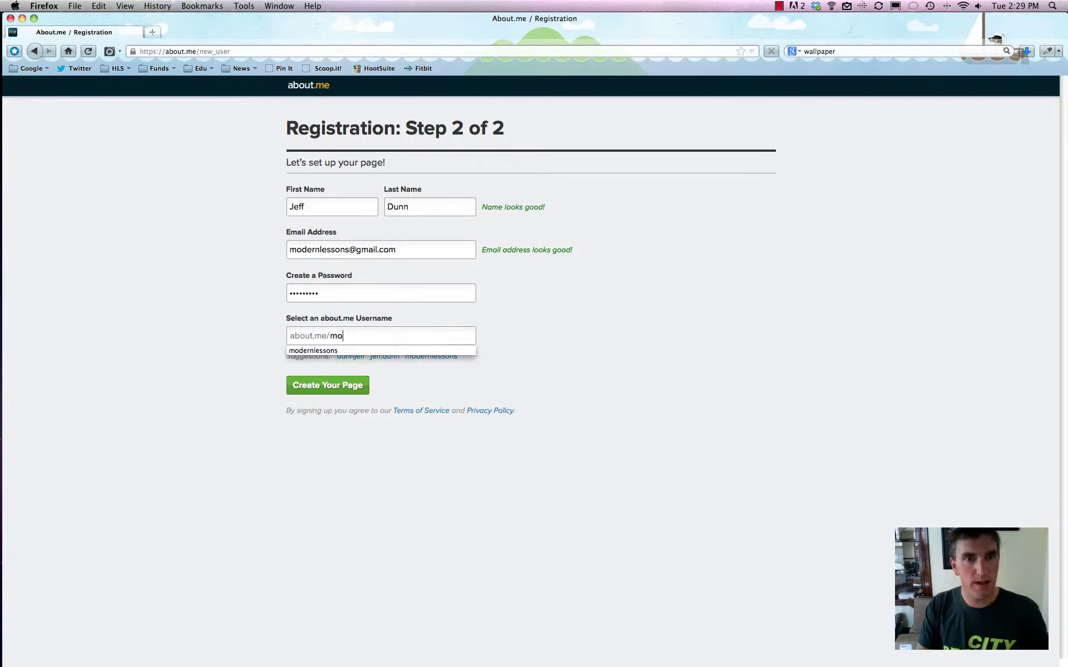
text(dernlessons)
click(538, 339)
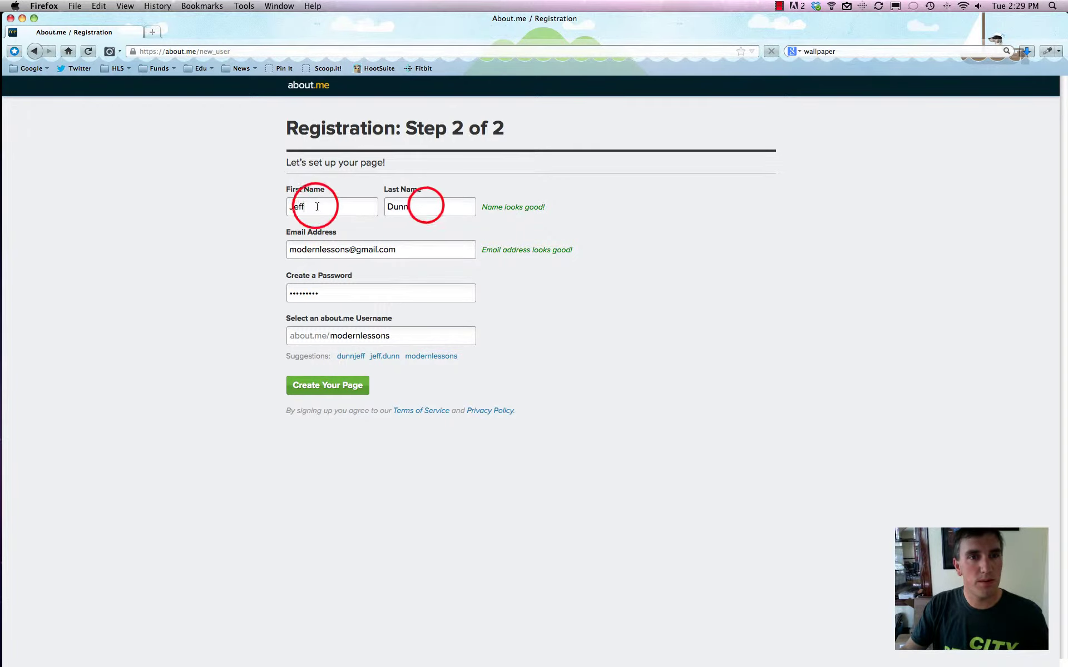
click(425, 205)
click(345, 386)
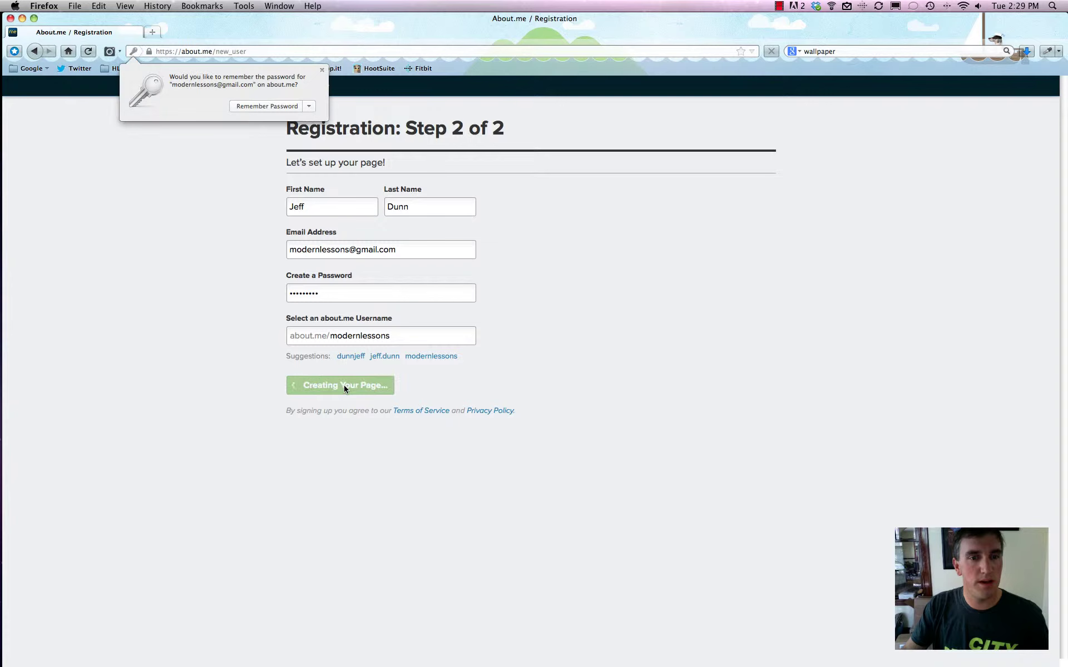
Save the password in Firefox and wait for the new profile page to load.
click(269, 105)
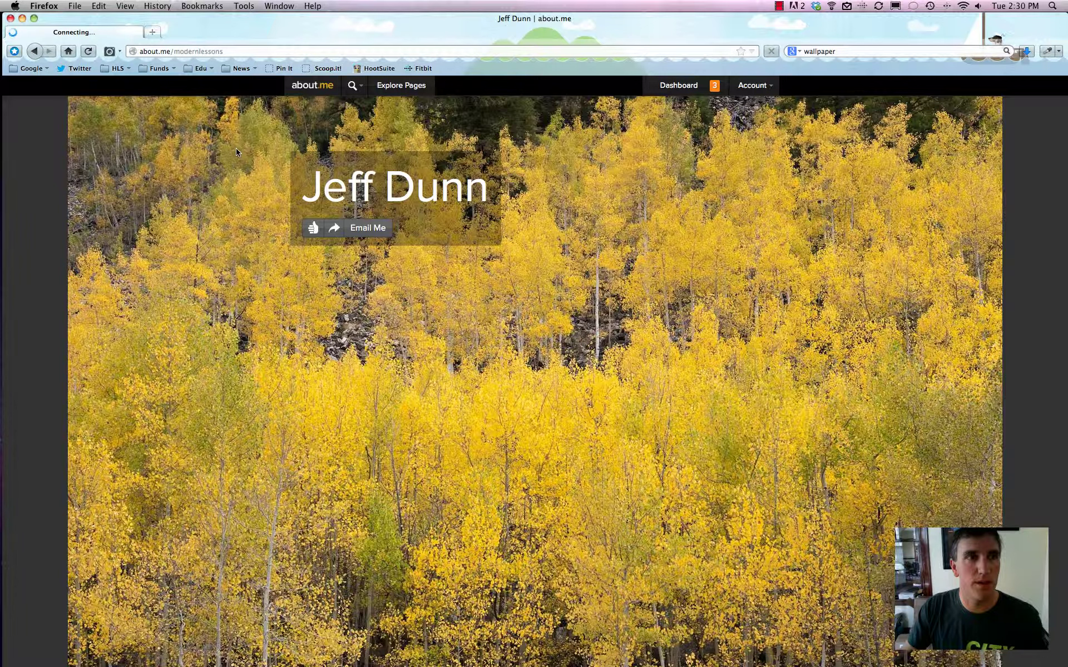
click(83, 32)
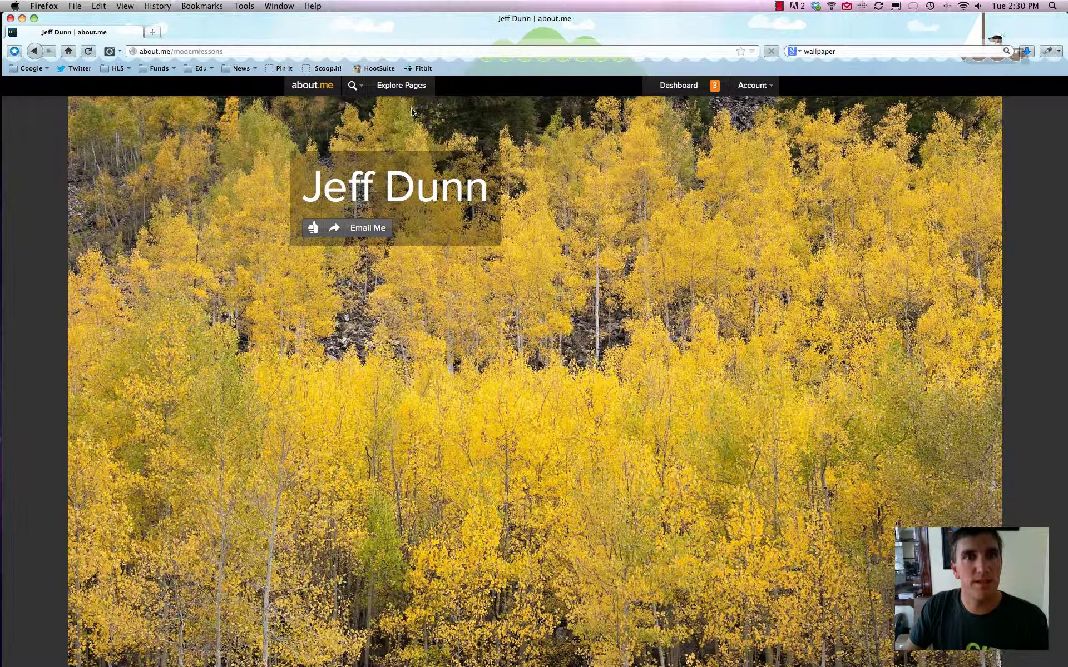
Open Account Settings from the Account menu, then return to editing the profile.
click(757, 87)
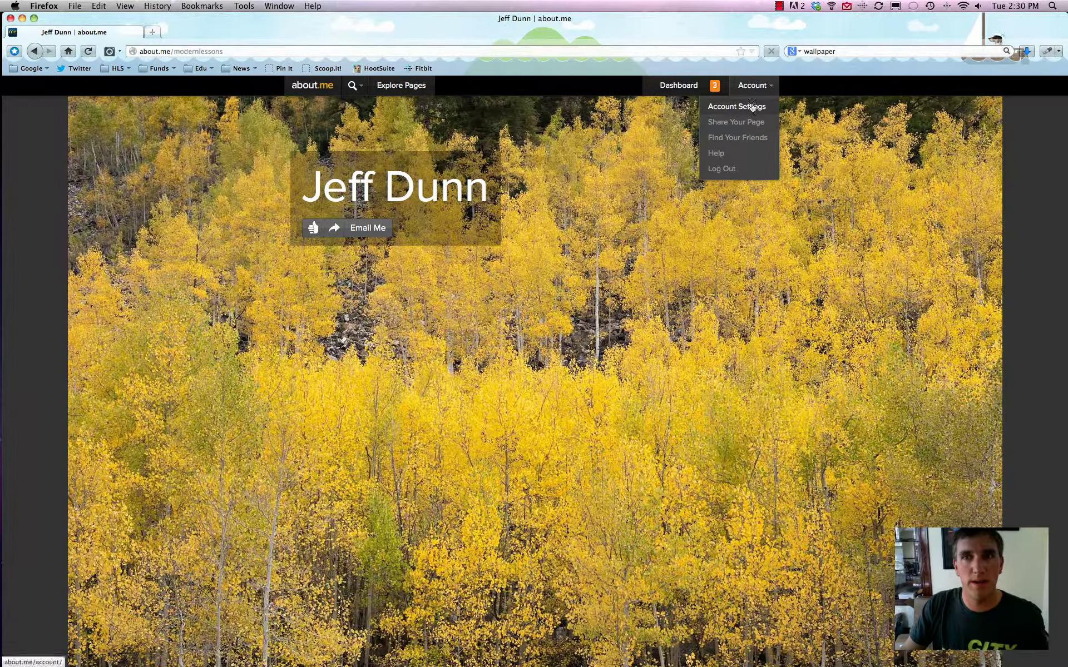
click(752, 107)
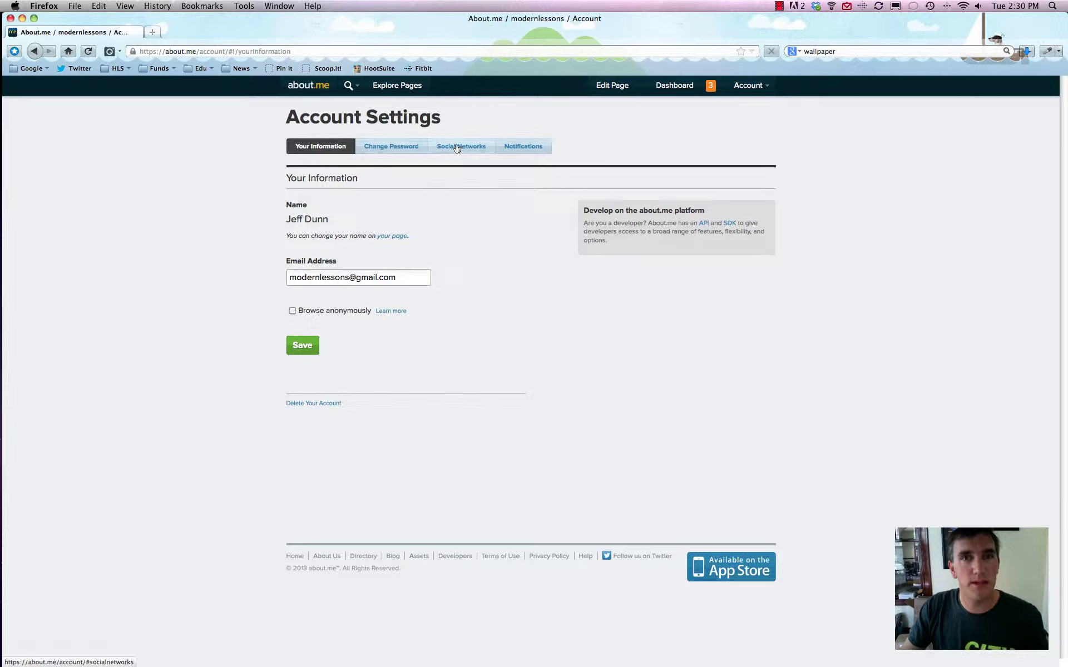
click(614, 86)
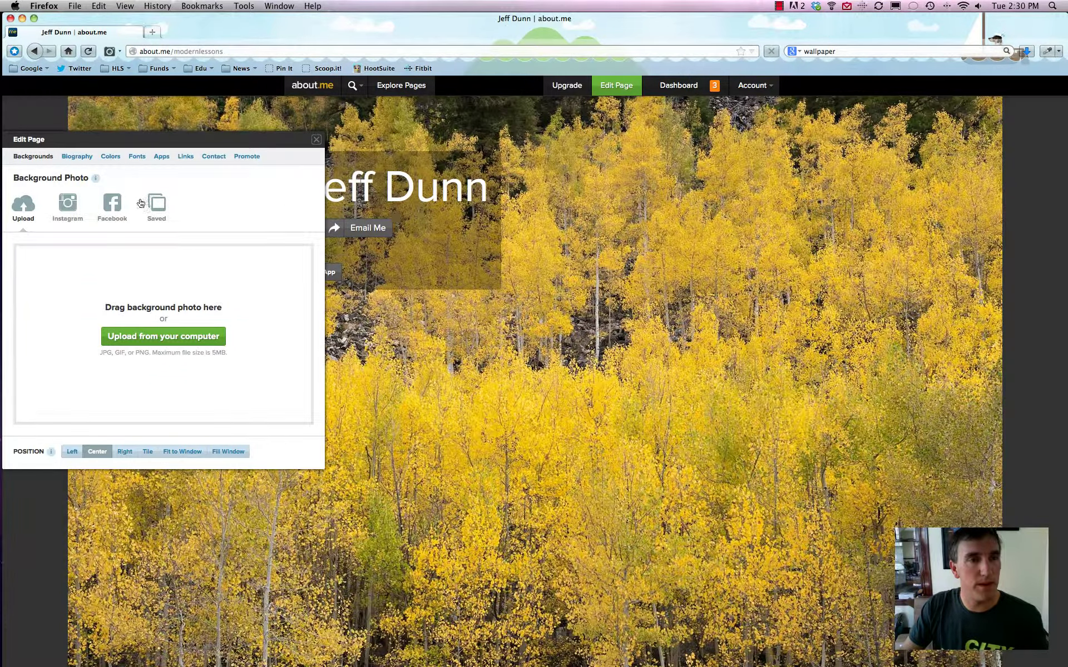
Upload wallpaper.jpg as the background and set its position to Fill Window.
click(165, 336)
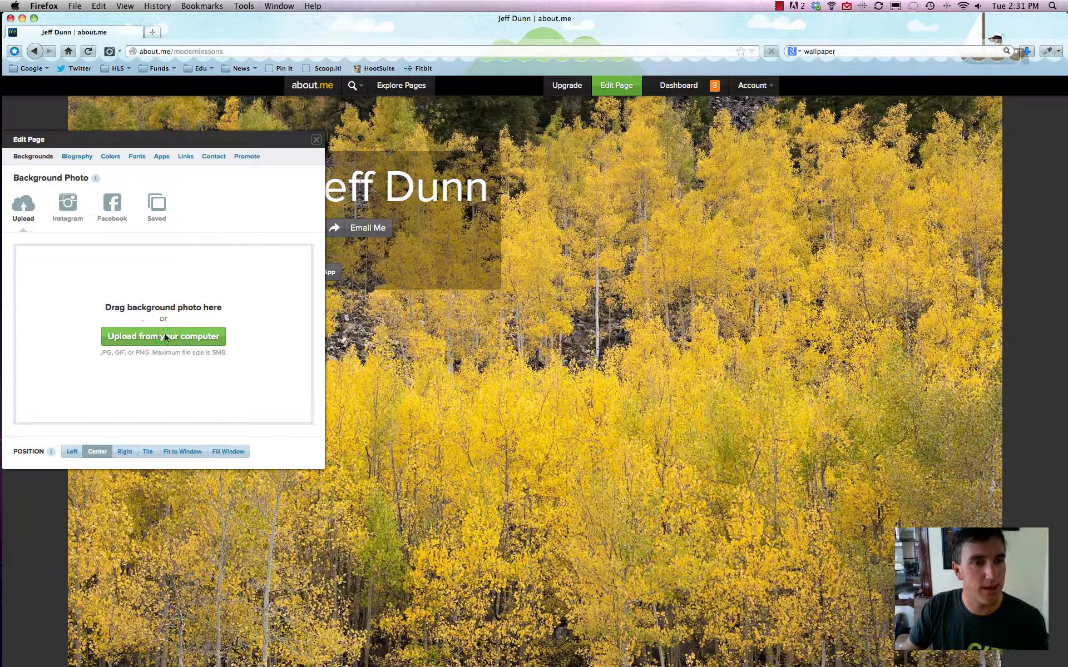
click(378, 272)
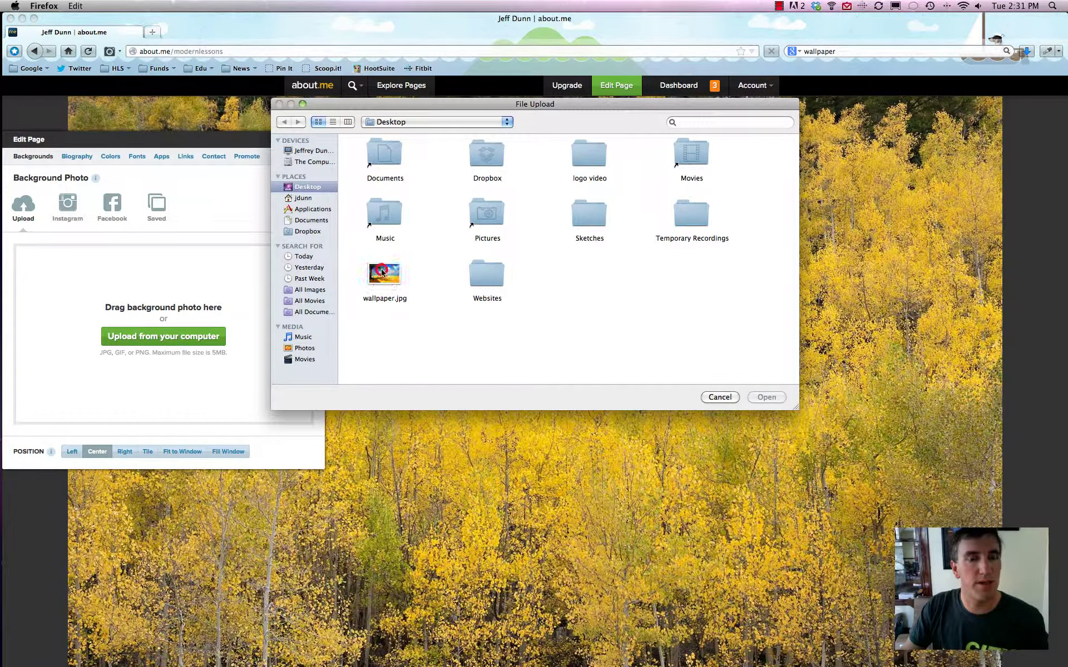
click(777, 399)
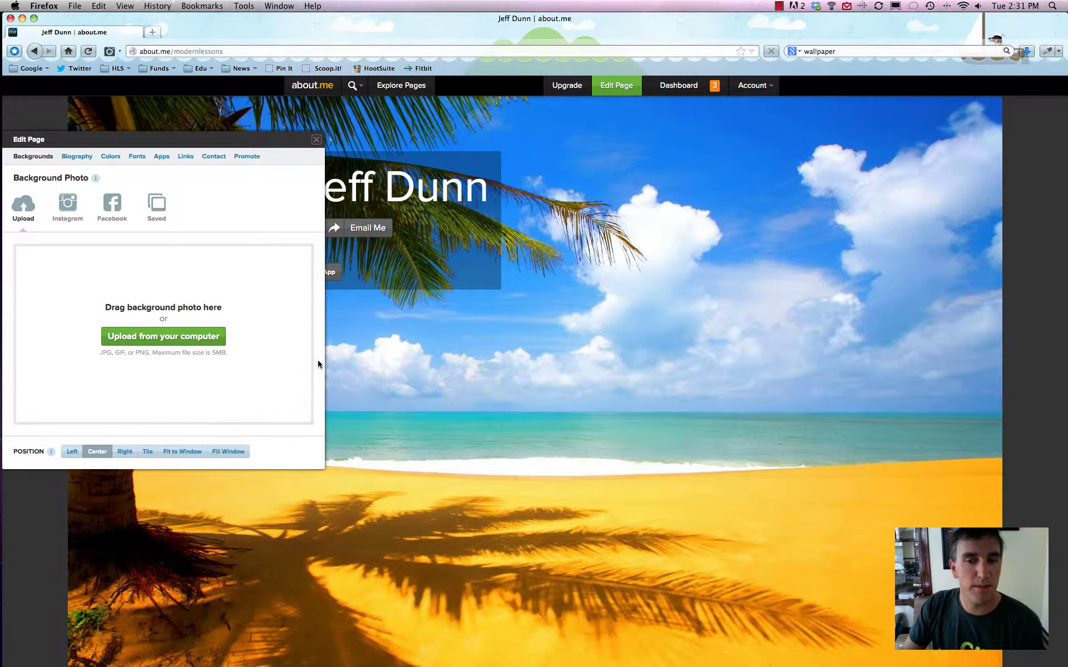
click(177, 451)
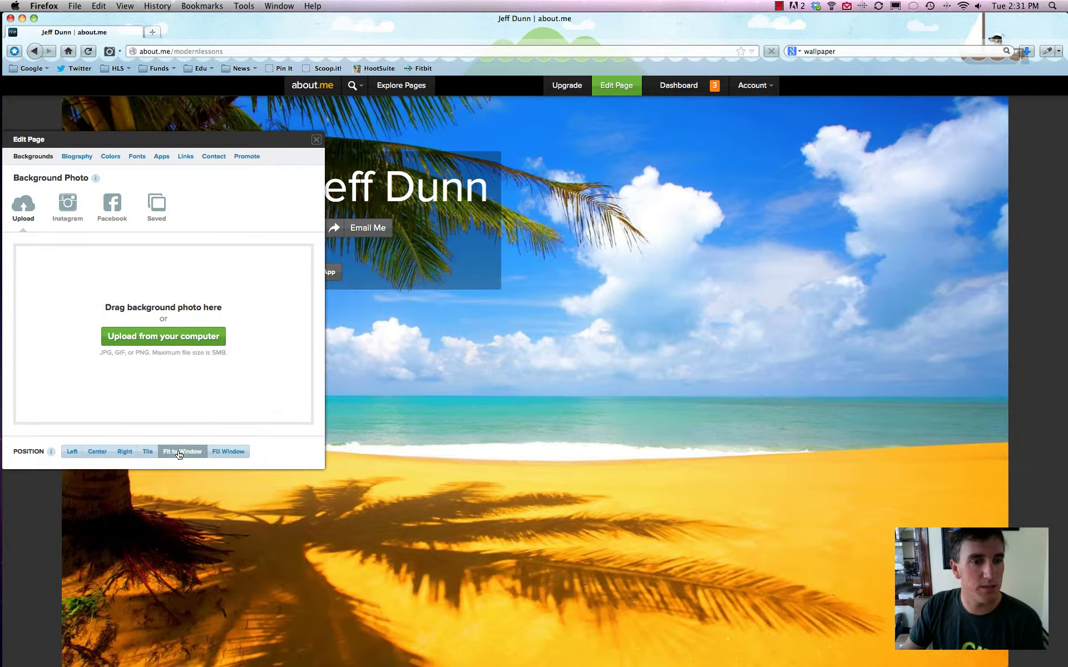
click(224, 452)
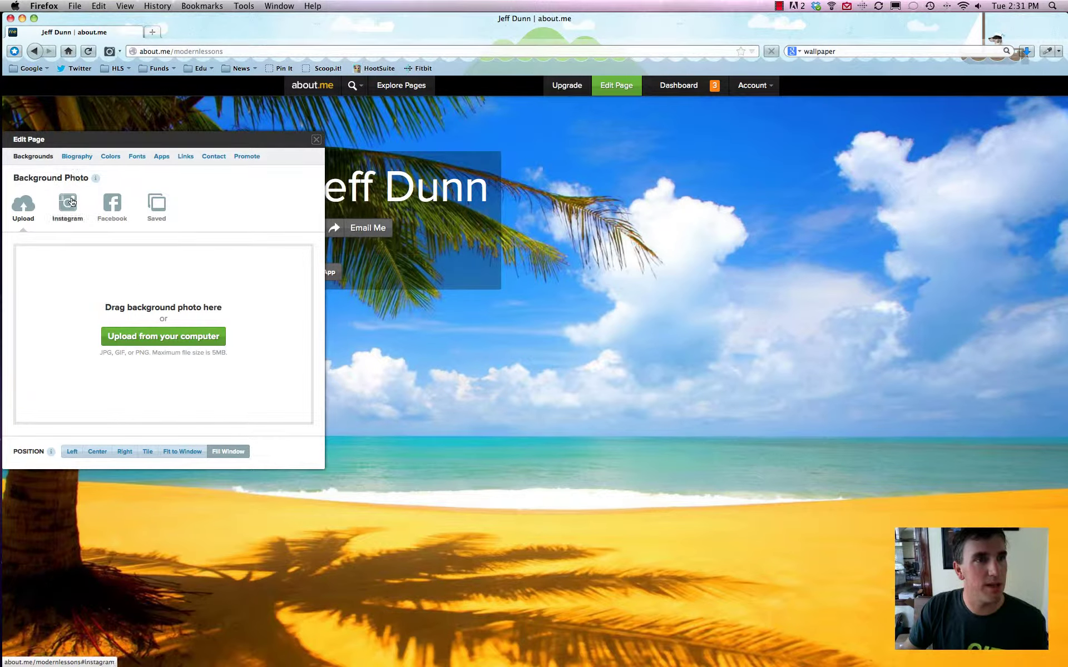
Set location Cambridge, MA, work Web Guy and education Harvard in the biography details.
click(78, 157)
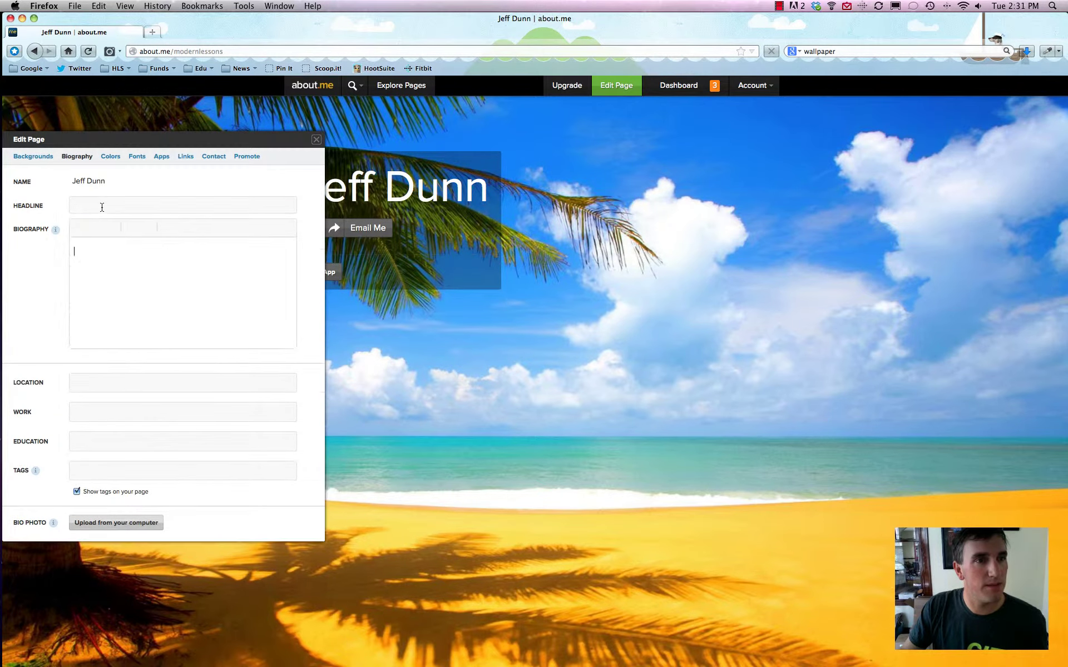
click(99, 206)
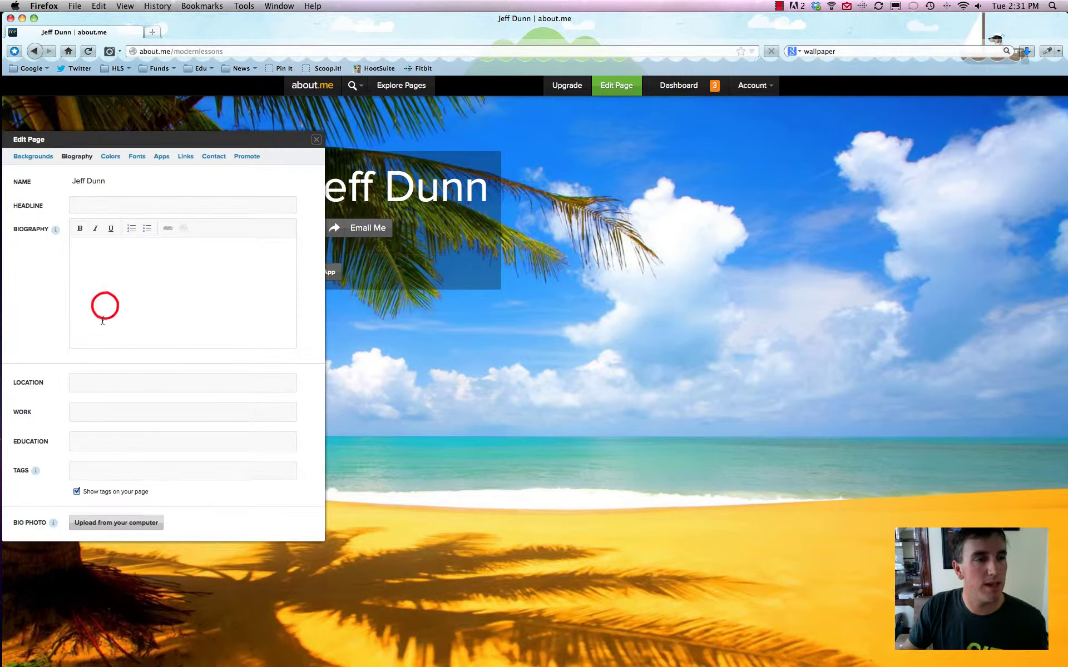
click(100, 384)
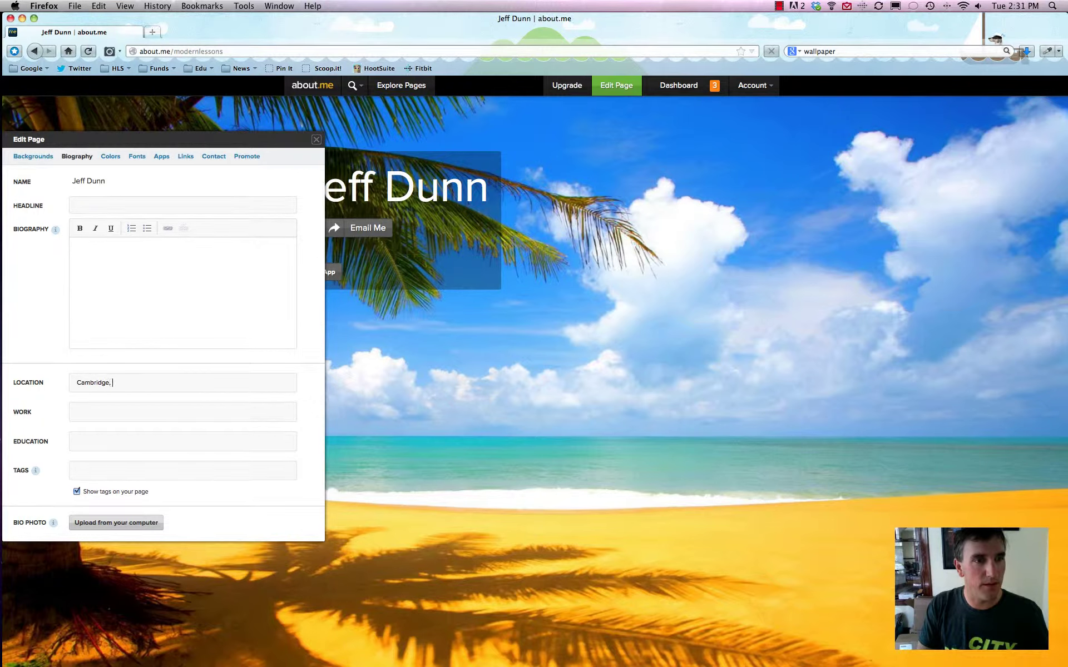
key(Return)
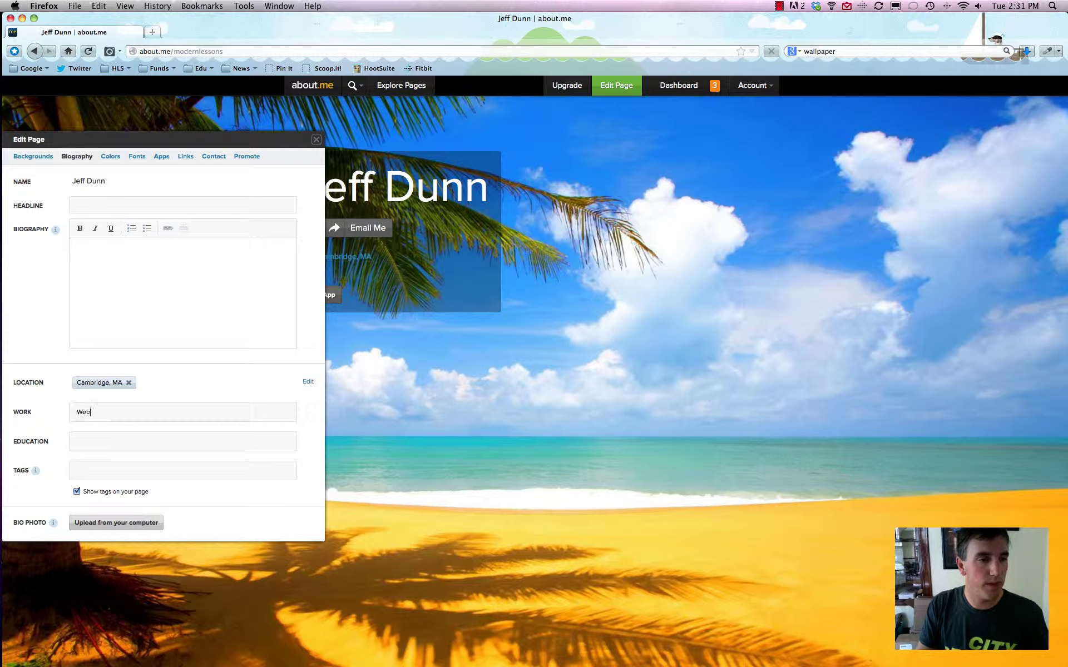
key(Tab)
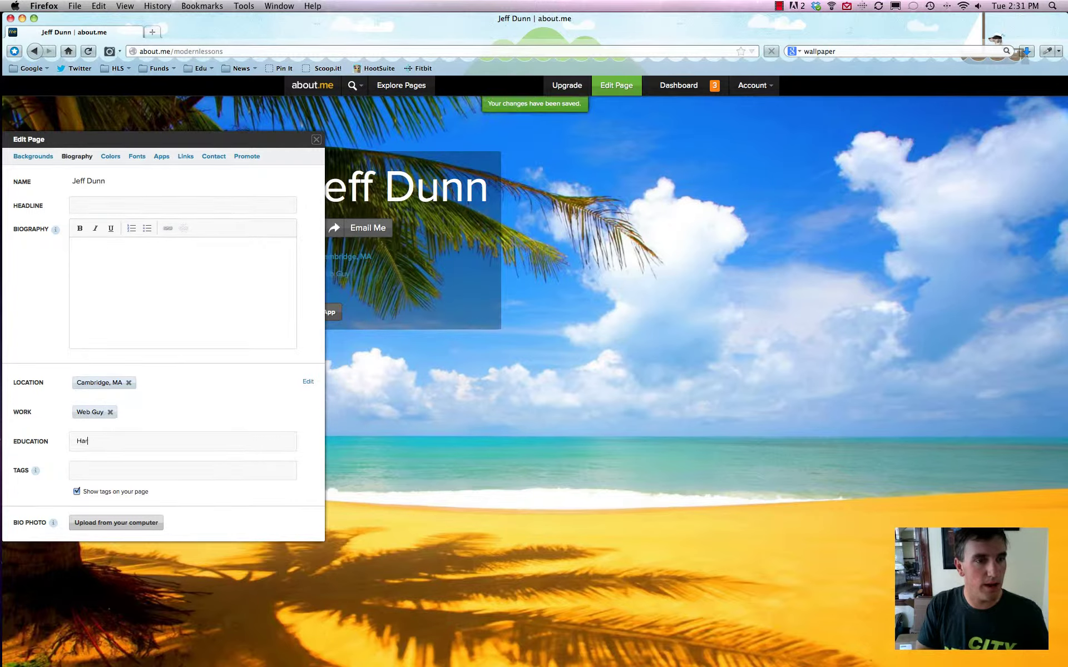
key(Return)
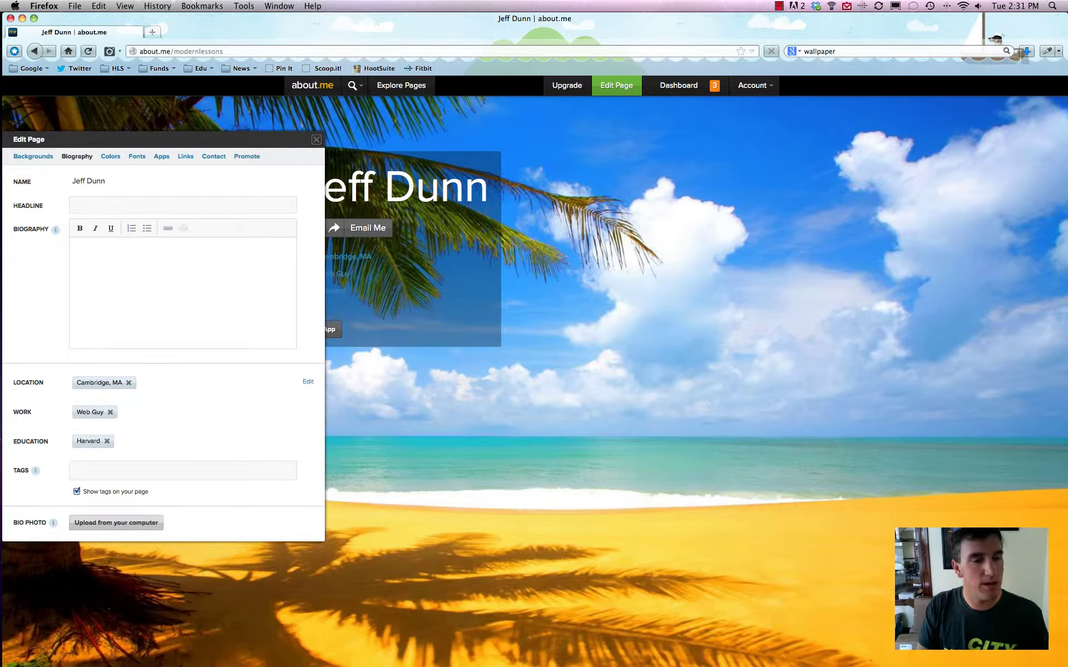
Add headline 'A Fun Guy!' and bio 'I just want to have fun. Don't we all?'.
click(95, 206)
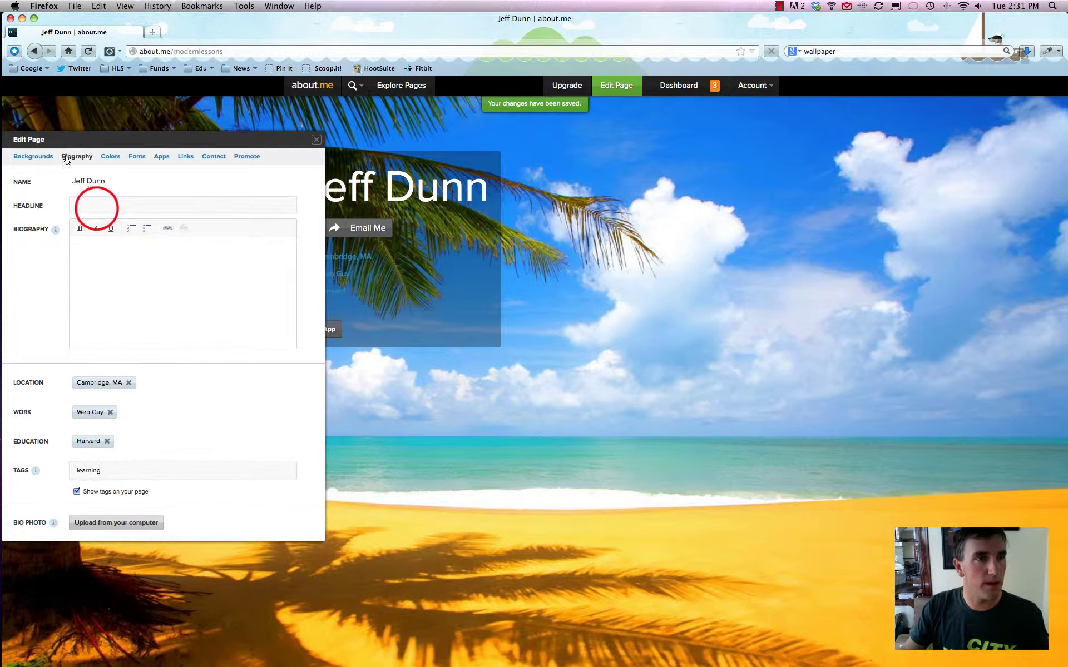
text(A Fun Guy!)
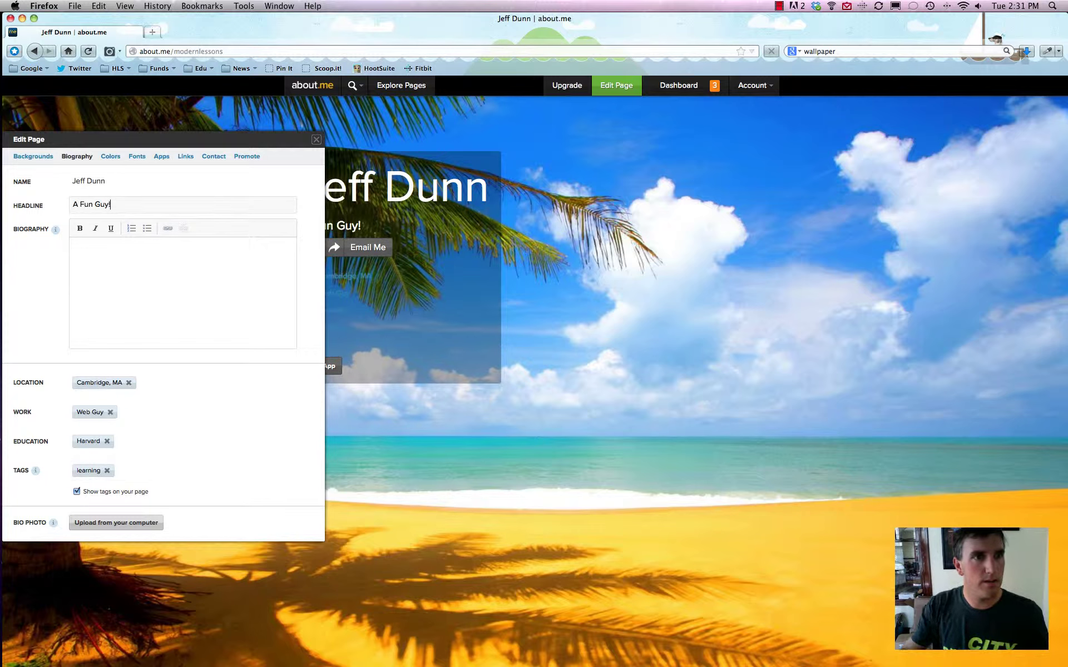
click(164, 277)
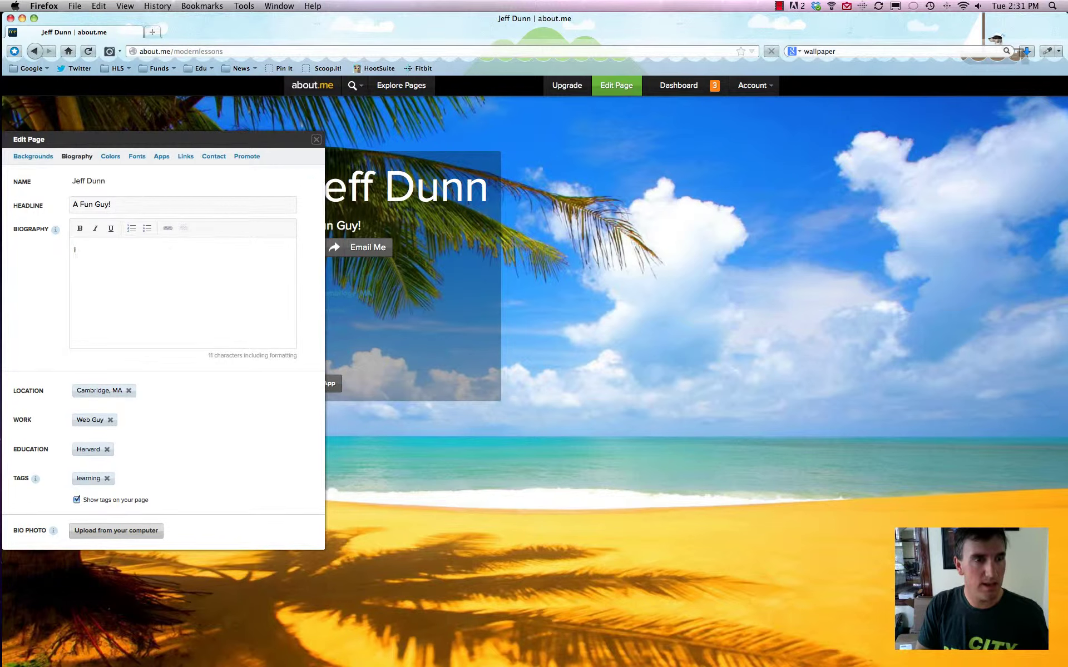
text(I just want to have fu)
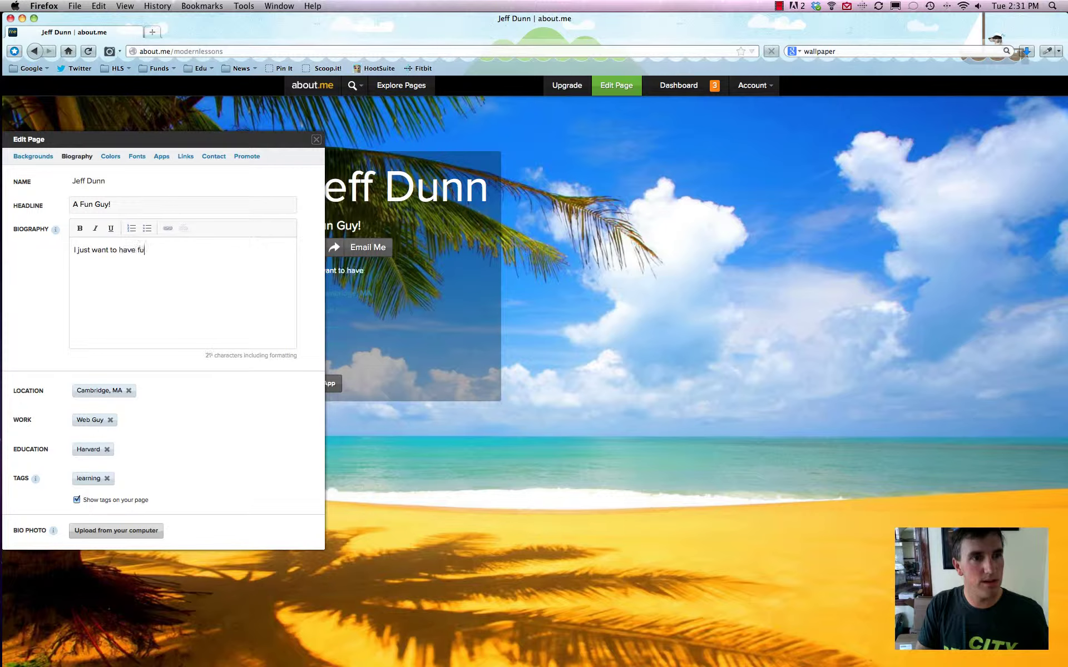
text(n. Don't we all)
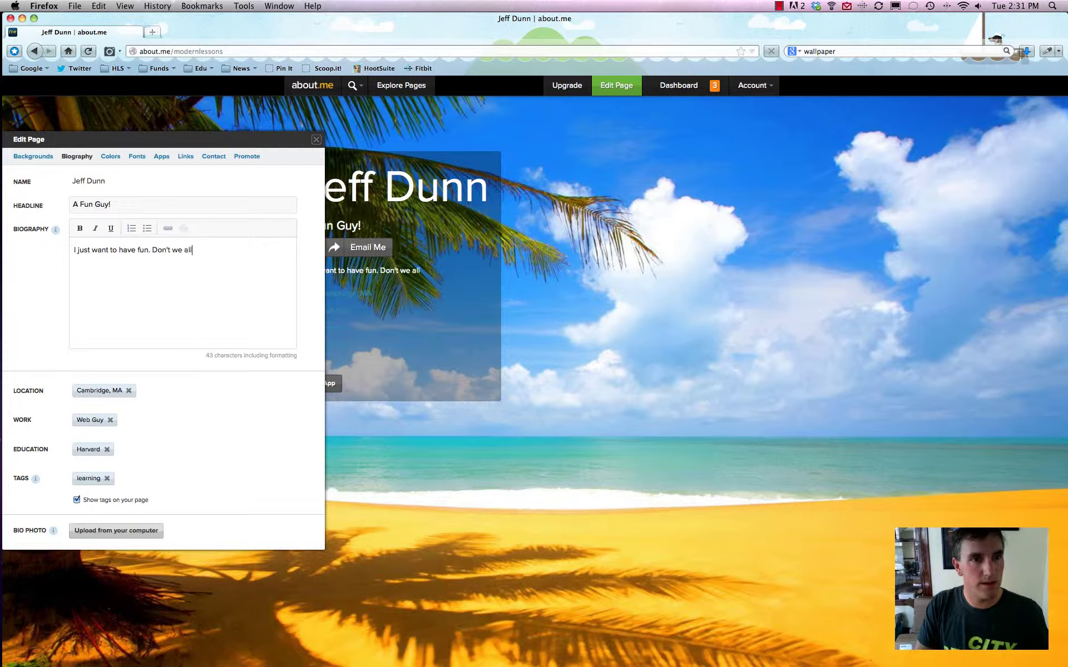
text(?)
click(201, 454)
click(201, 455)
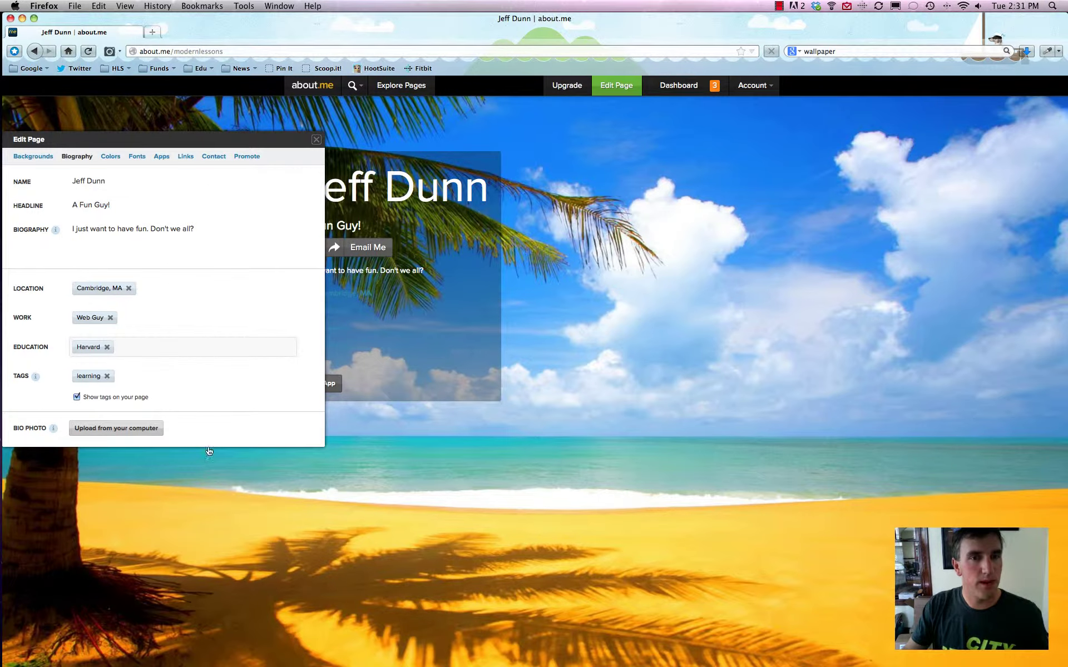
click(535, 106)
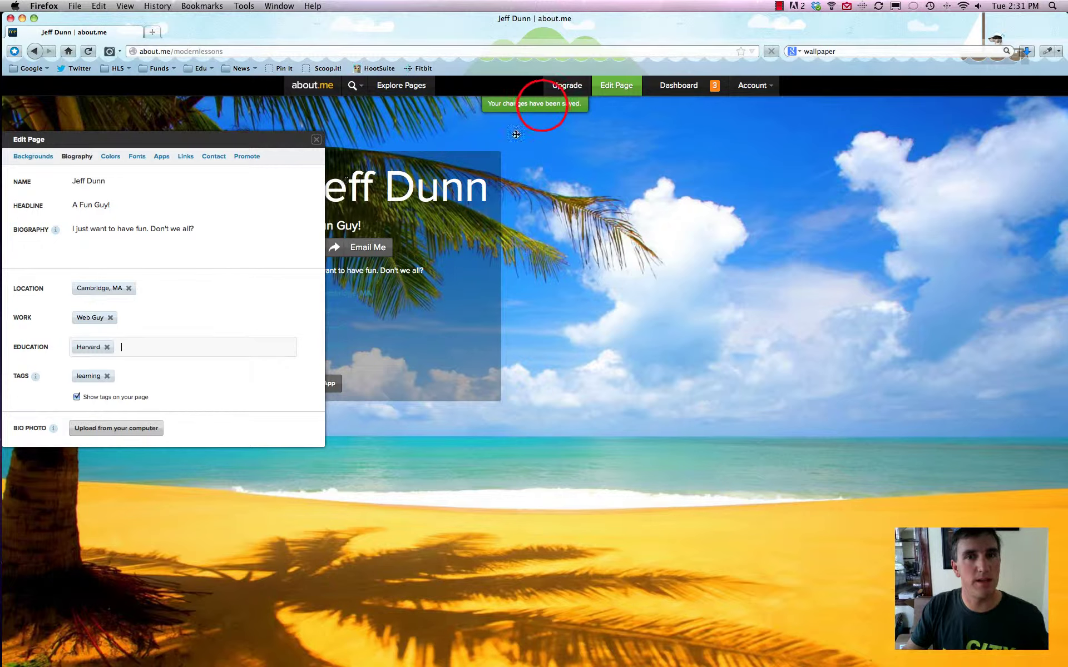
Review the Colors settings in the page editor, then close the editor.
click(535, 105)
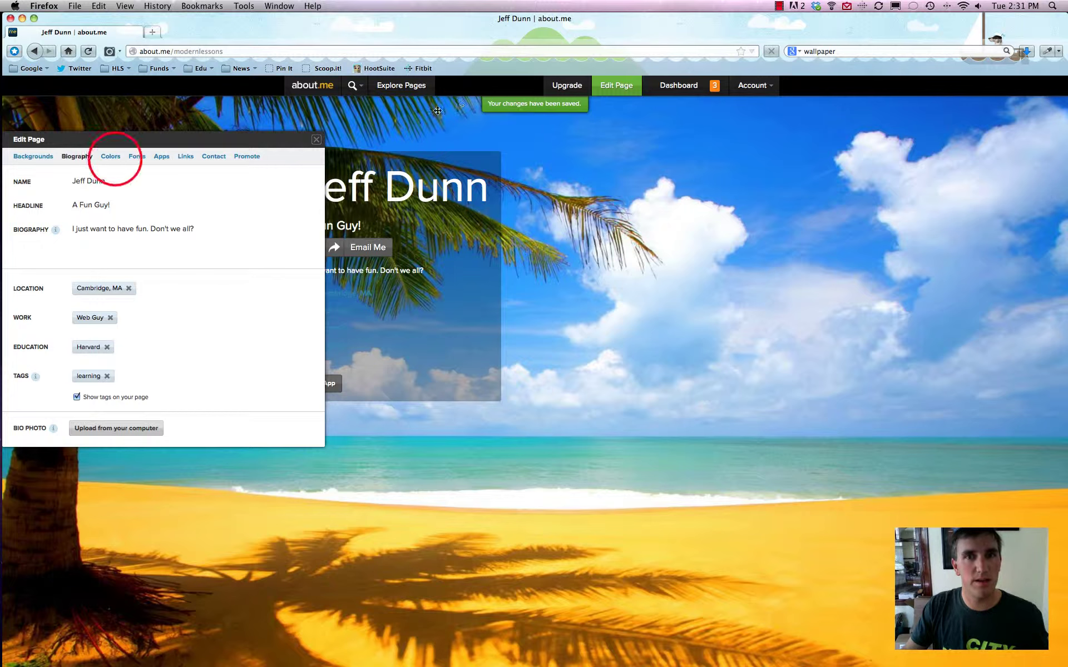
click(110, 157)
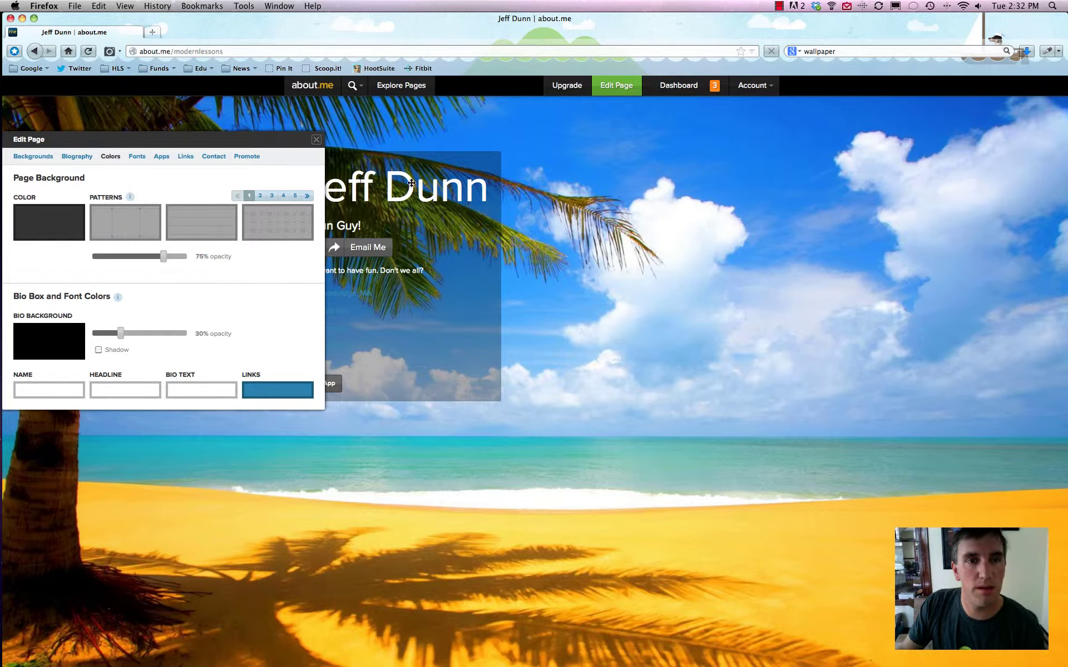
click(316, 139)
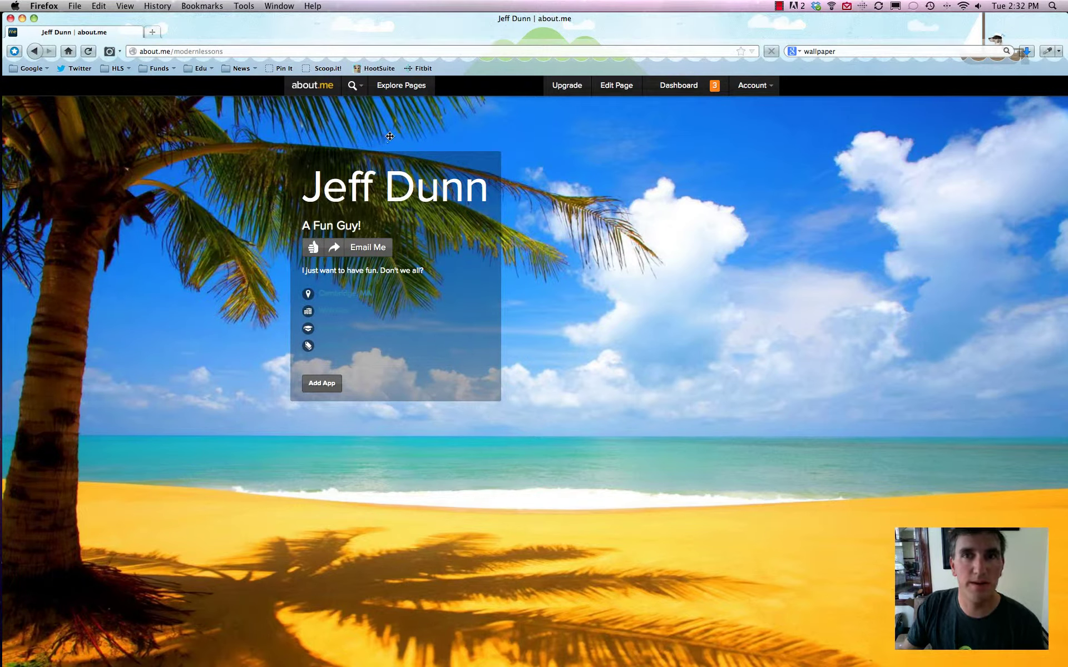
Rotate the Explore Pages carousel three times, then open and reload the centre profile.
click(405, 86)
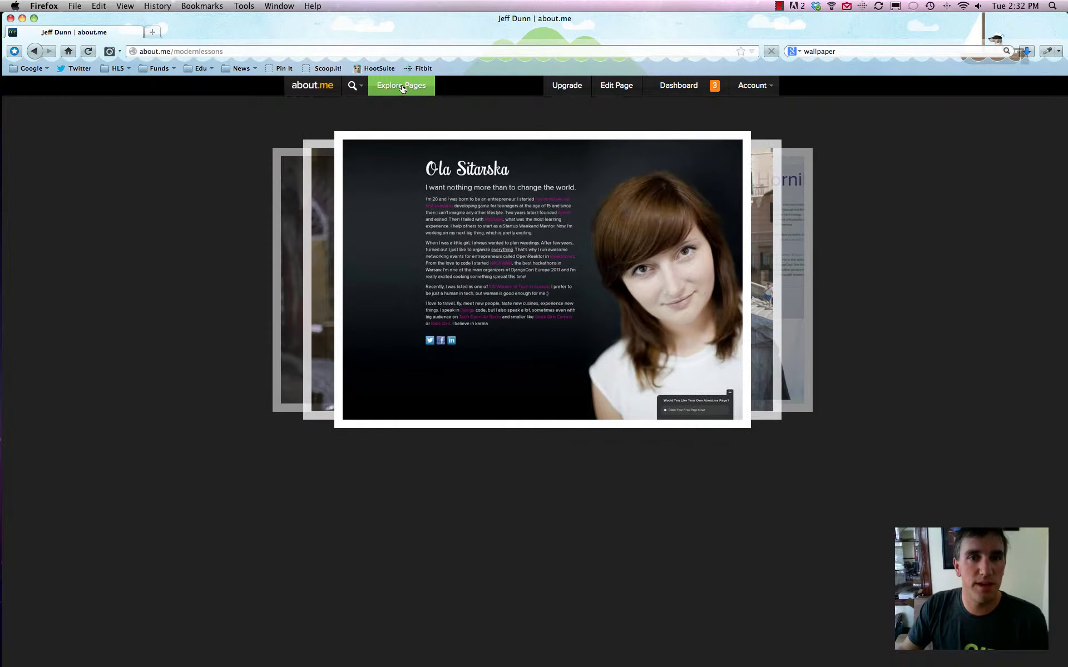
click(768, 228)
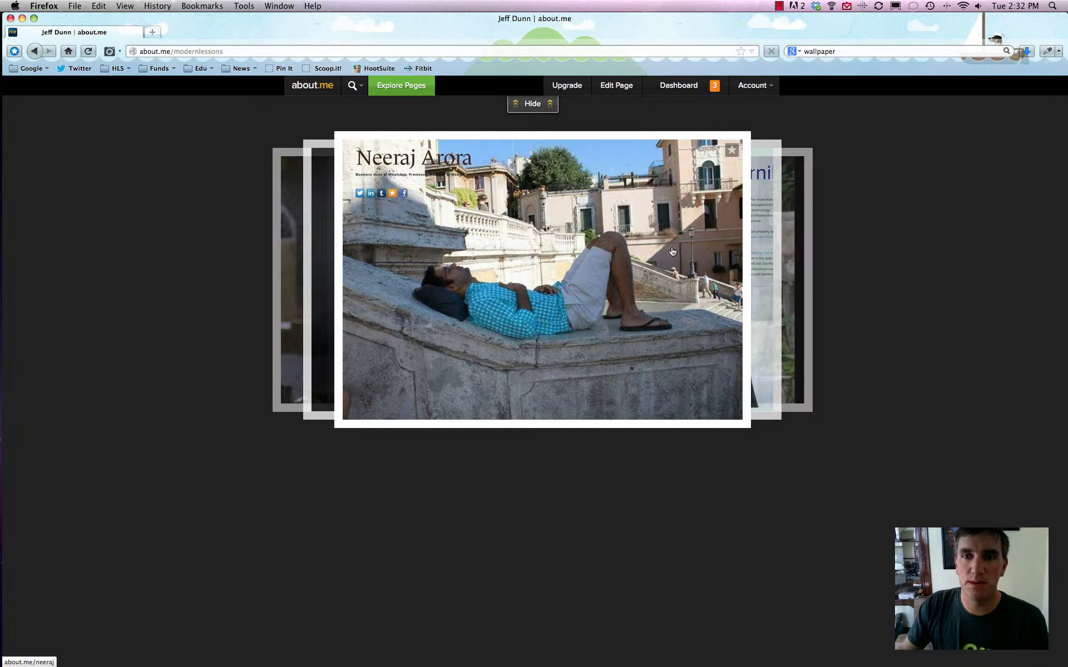
click(765, 236)
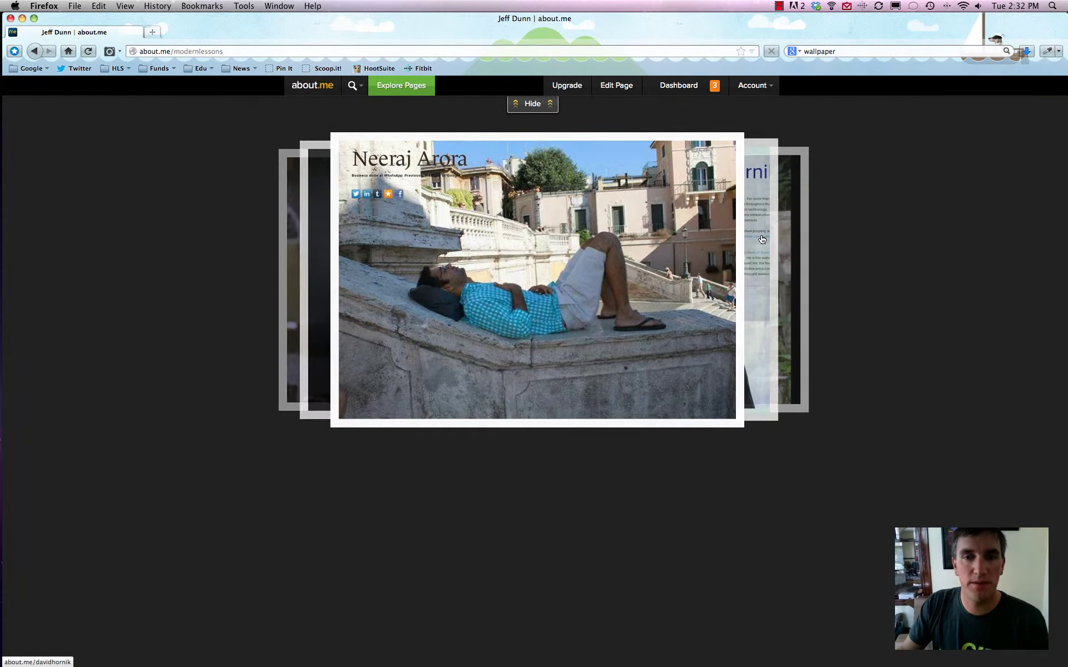
click(761, 239)
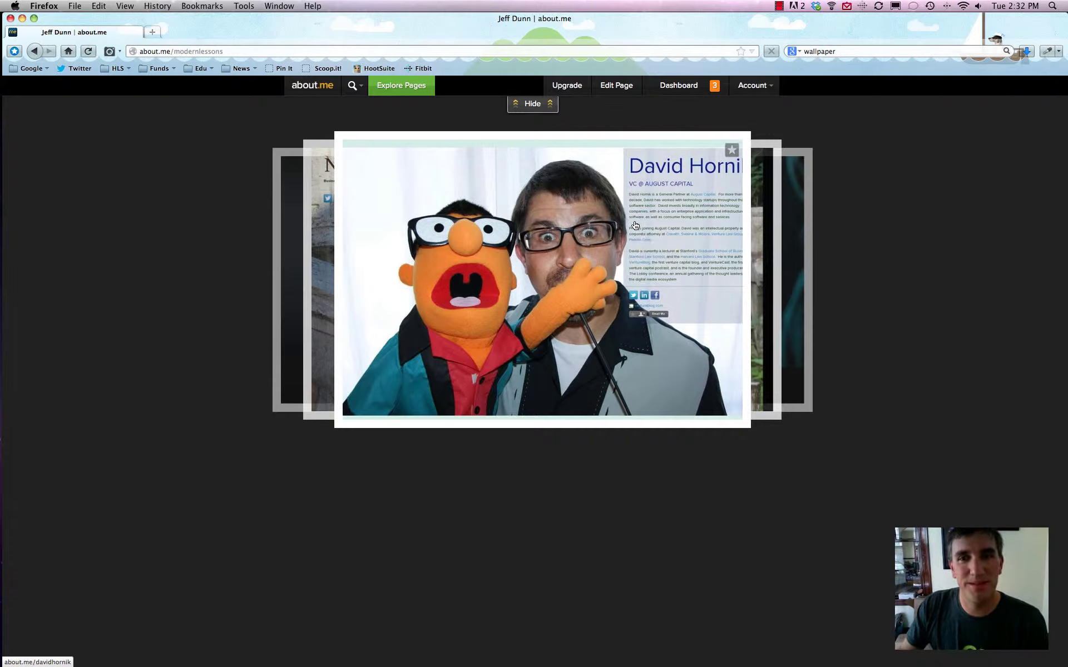
click(558, 235)
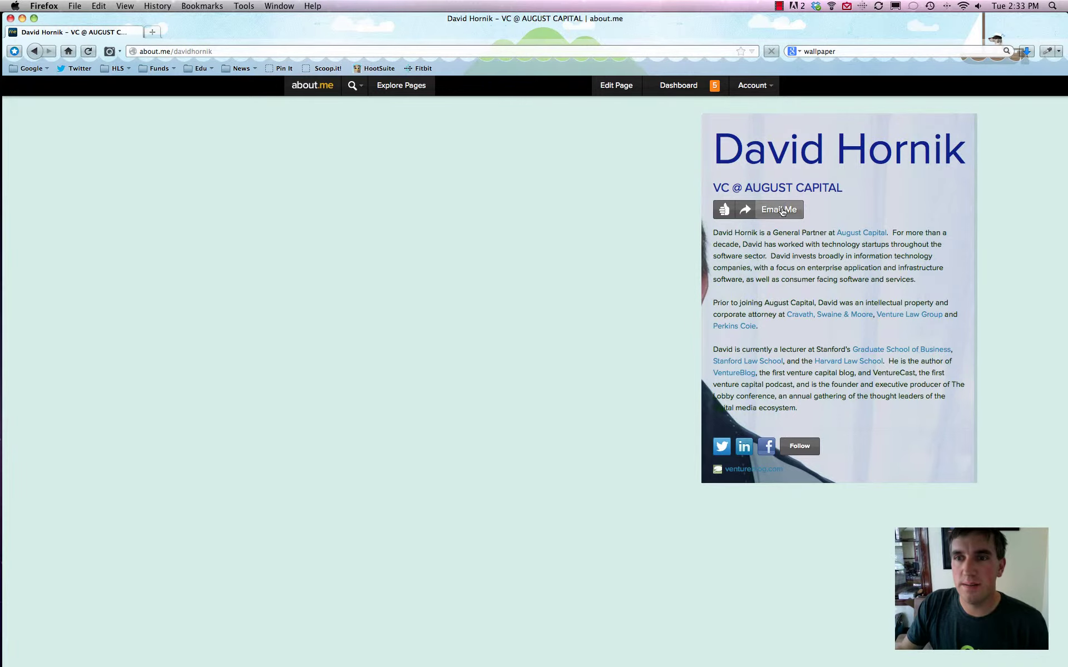
click(87, 52)
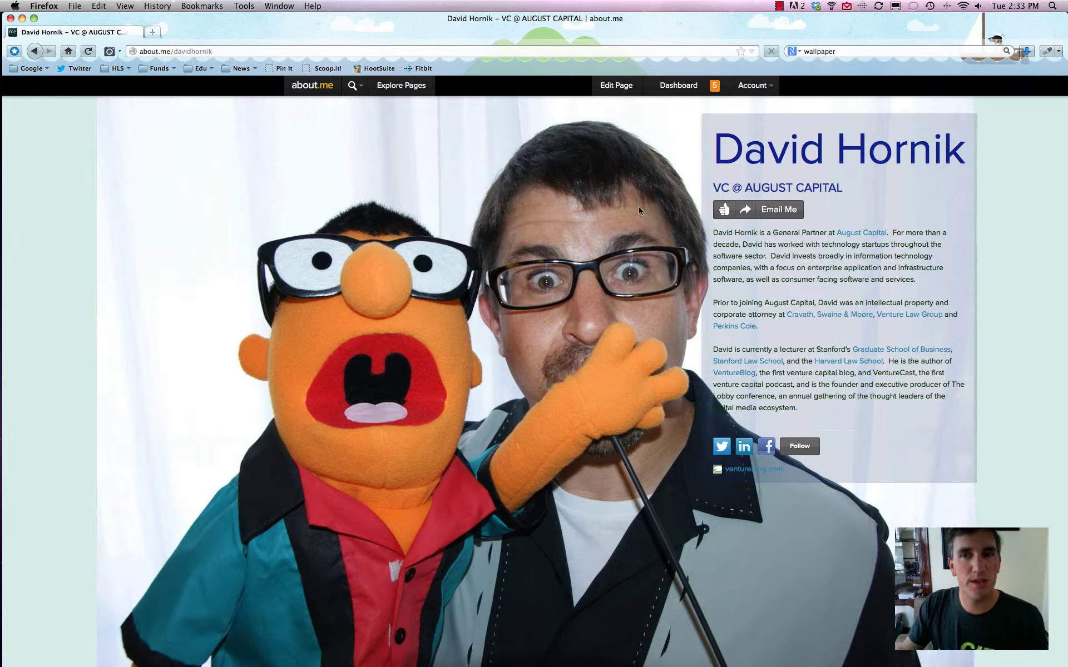
Open the Dashboard and view the WordPress and other blog embed instructions, then close them.
click(673, 89)
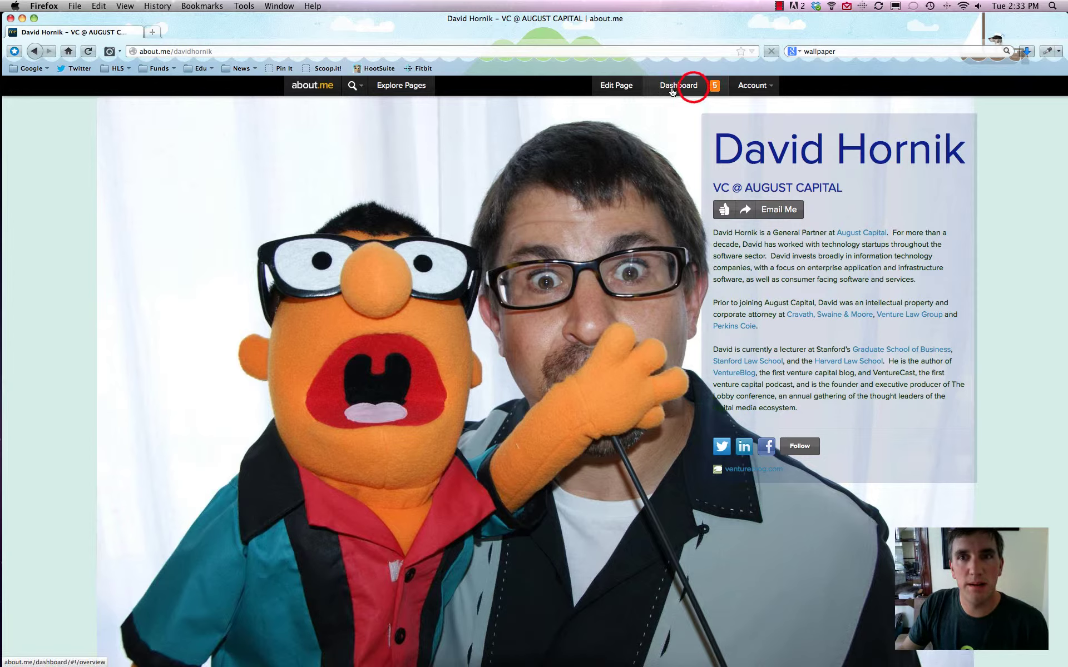
click(674, 89)
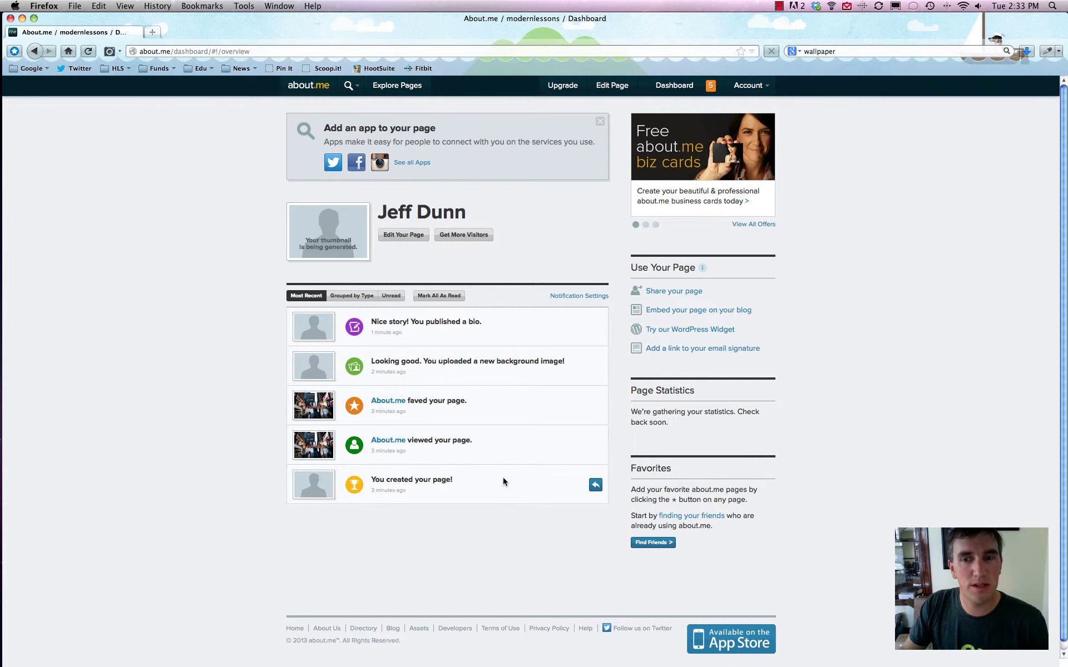
click(678, 311)
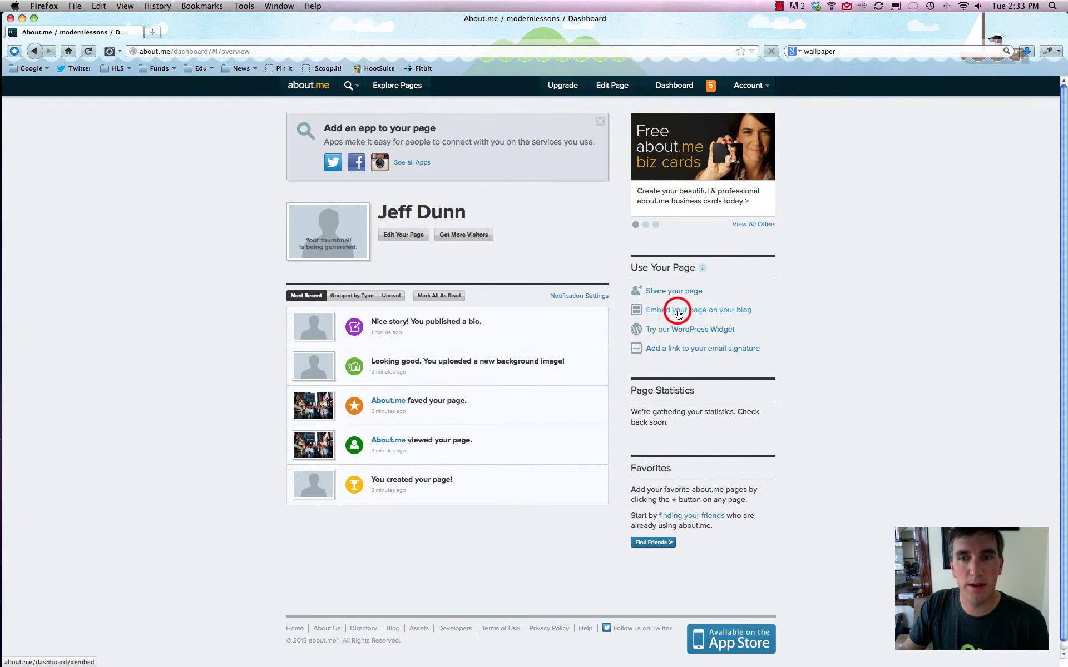
click(423, 175)
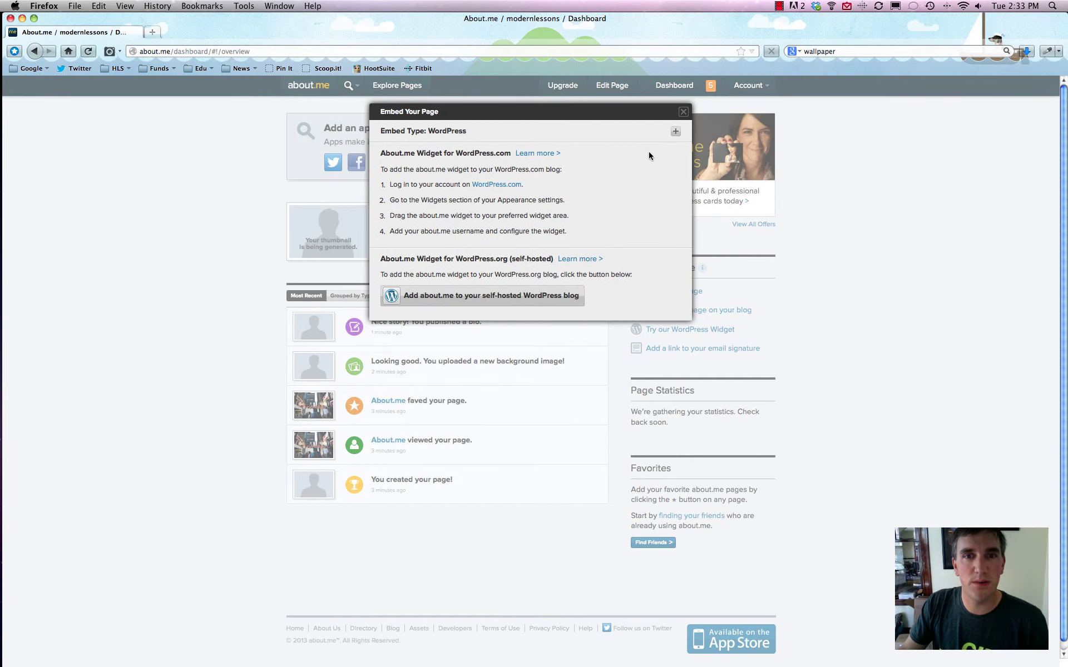
click(675, 131)
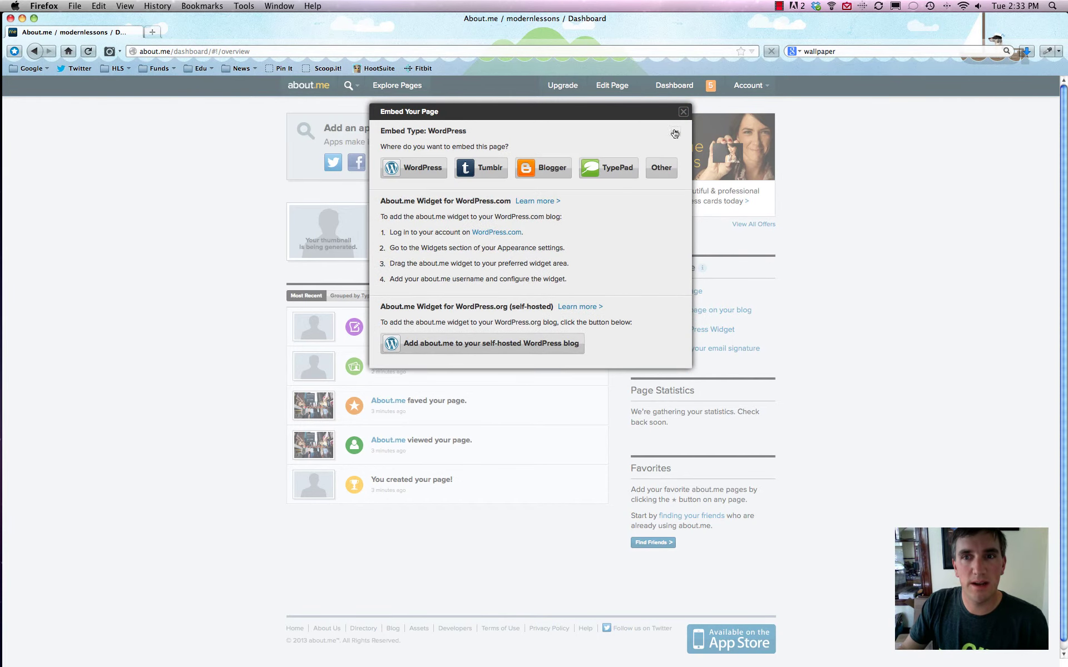
click(683, 112)
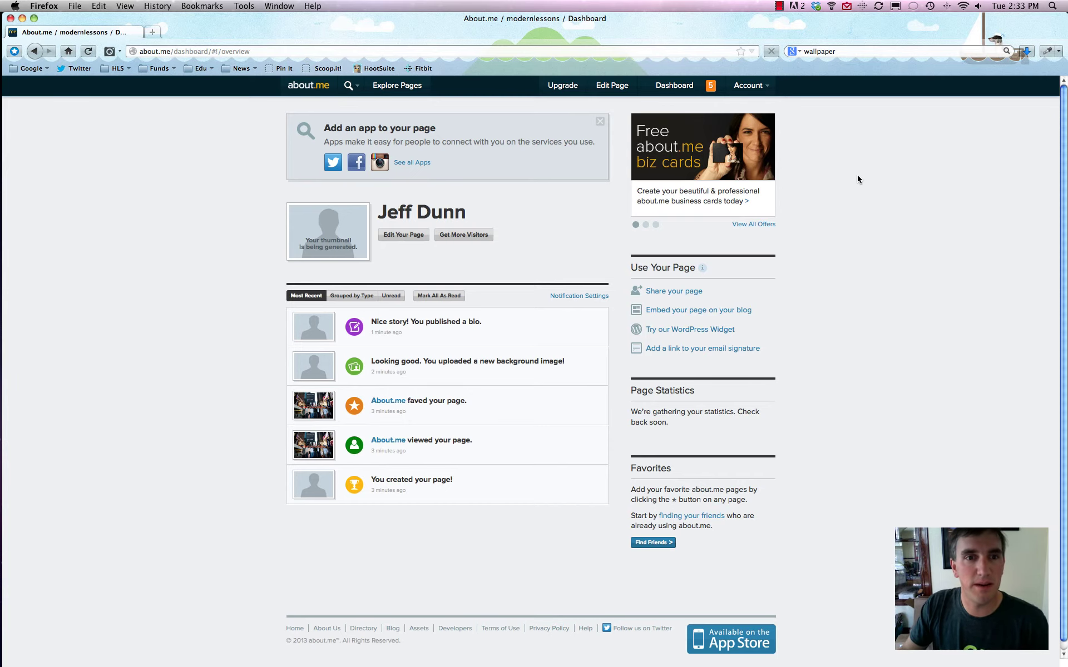
click(780, 6)
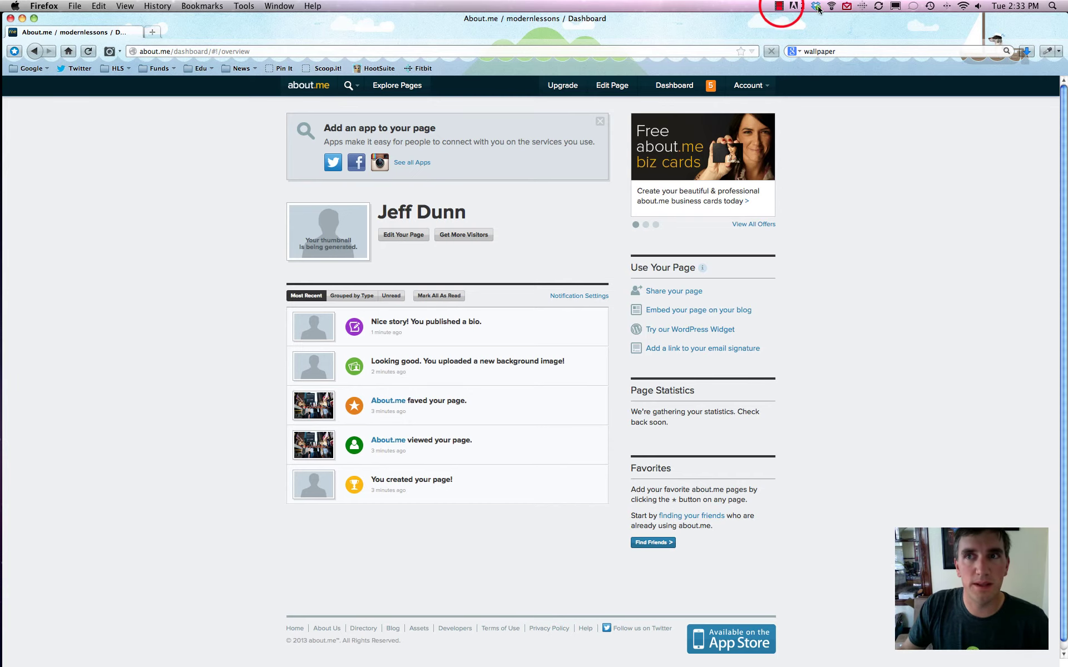